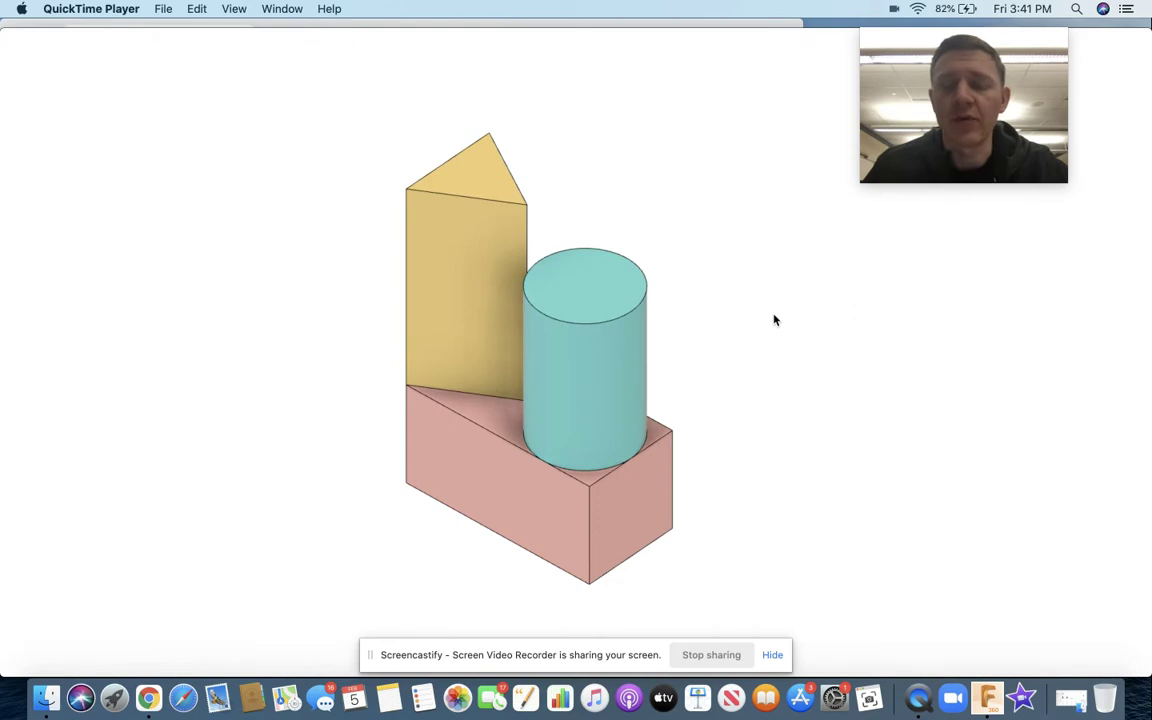
Step: Play the Block Assembly v1.mp4 video through once and minimize its window
mouse_move(770, 337)
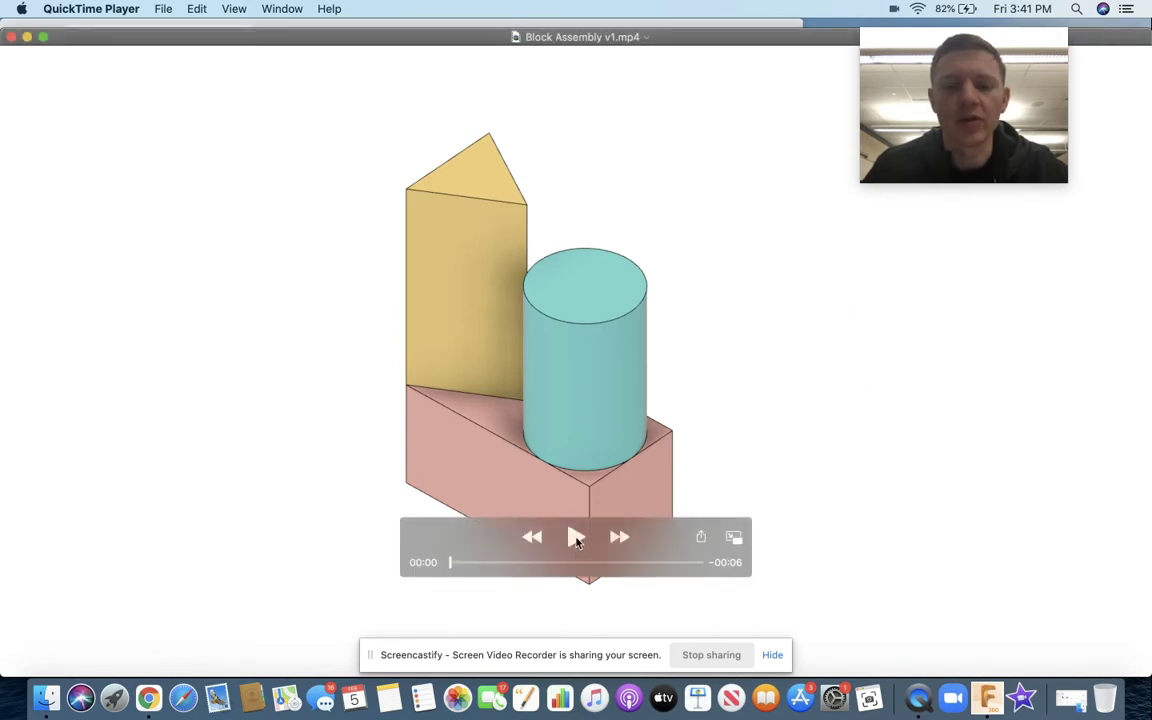
click(772, 655)
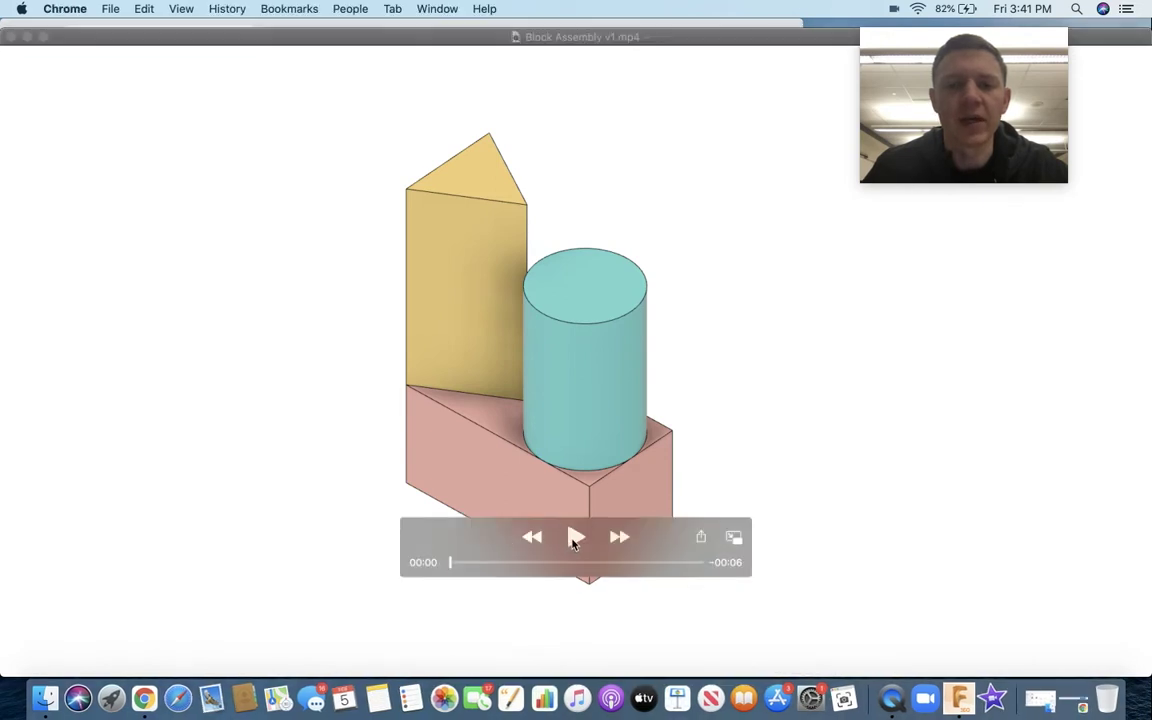
click(576, 539)
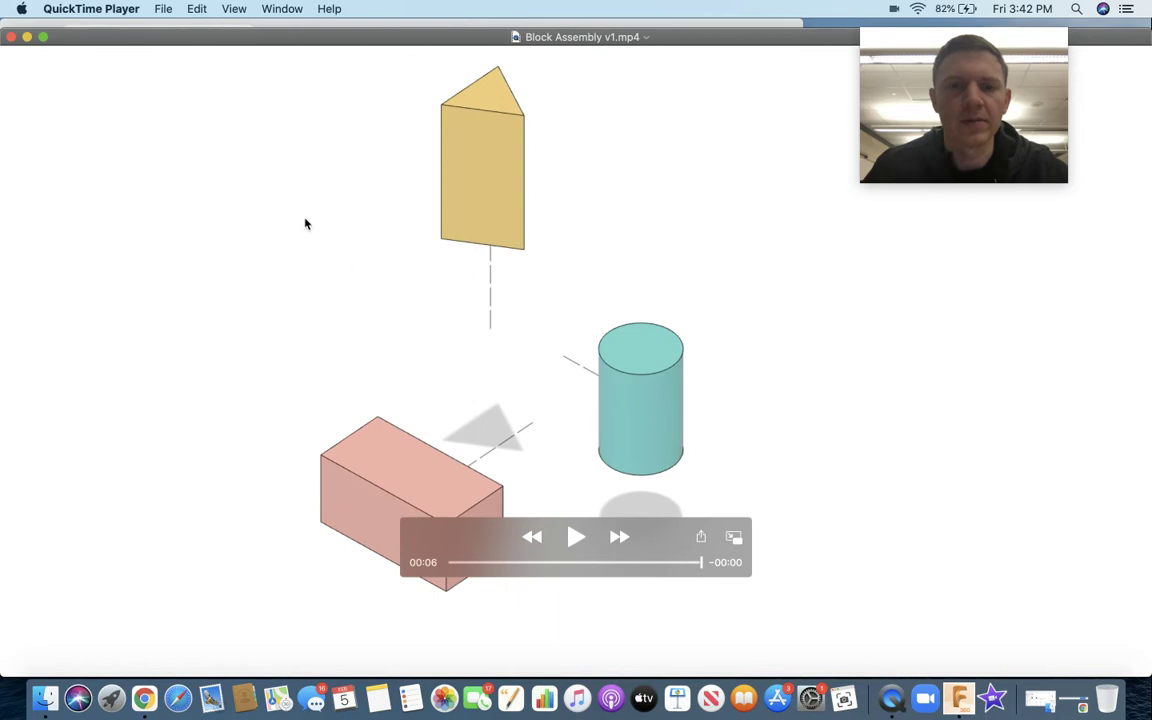
click(27, 37)
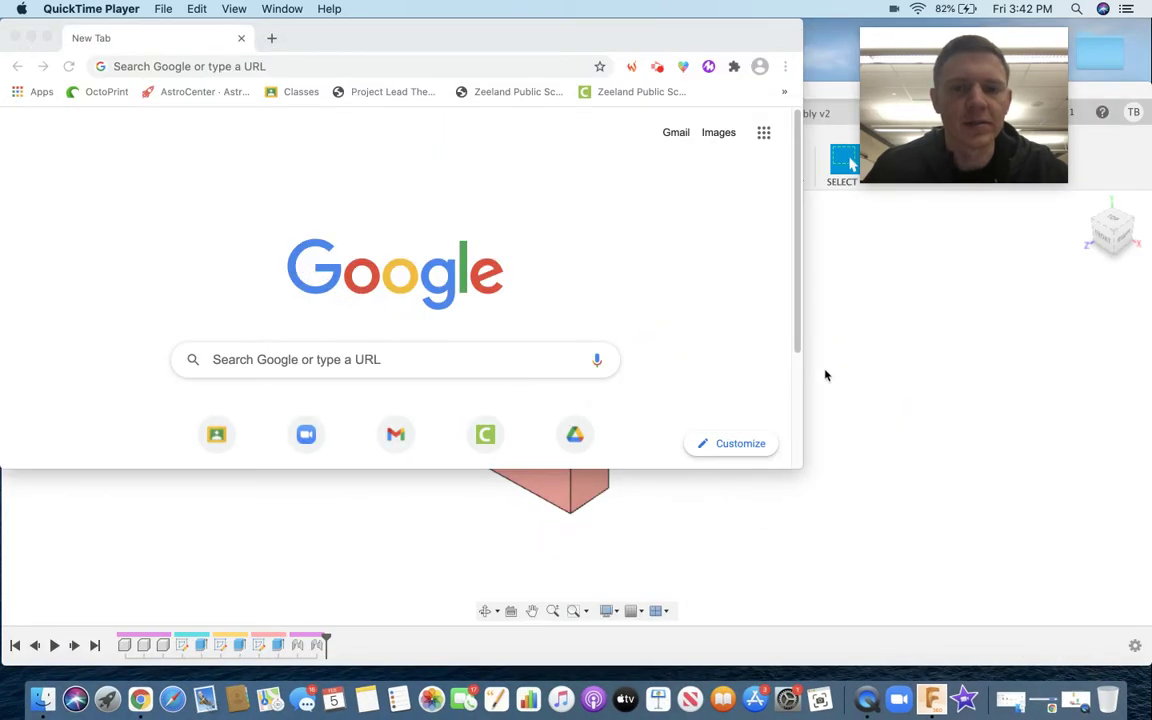
Step: Switch to Fusion 360 and open the block assembly in the Animation workspace
click(826, 375)
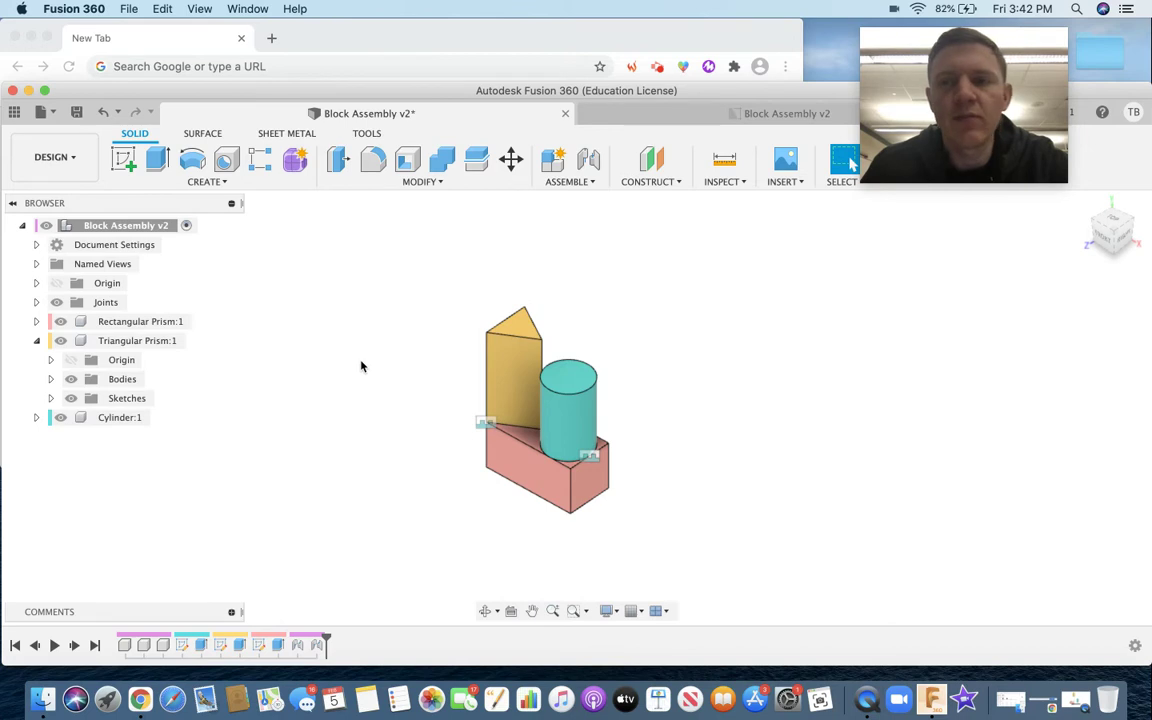
click(72, 159)
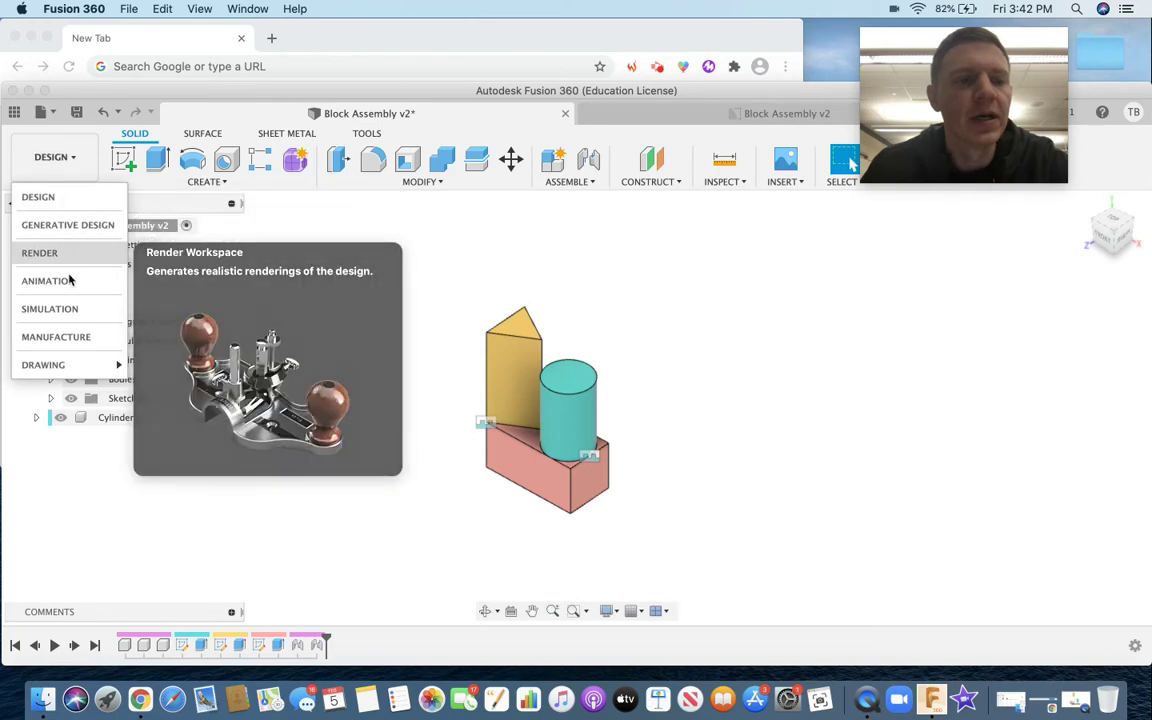
click(71, 283)
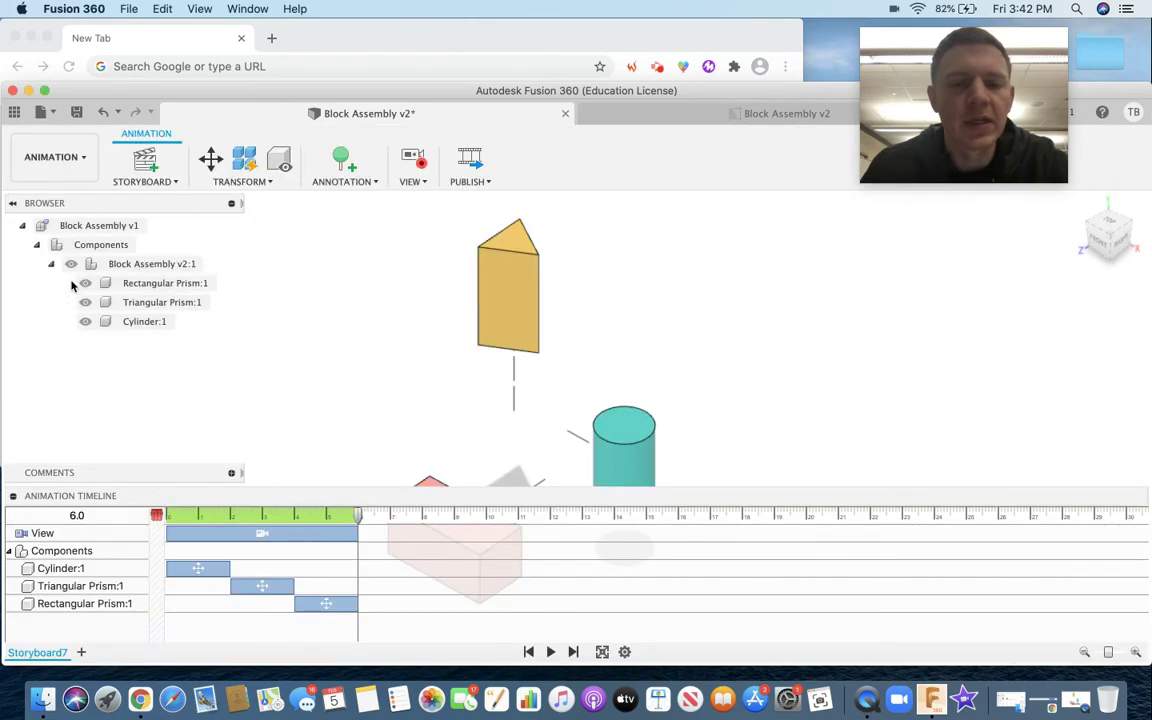
click(537, 318)
click(548, 320)
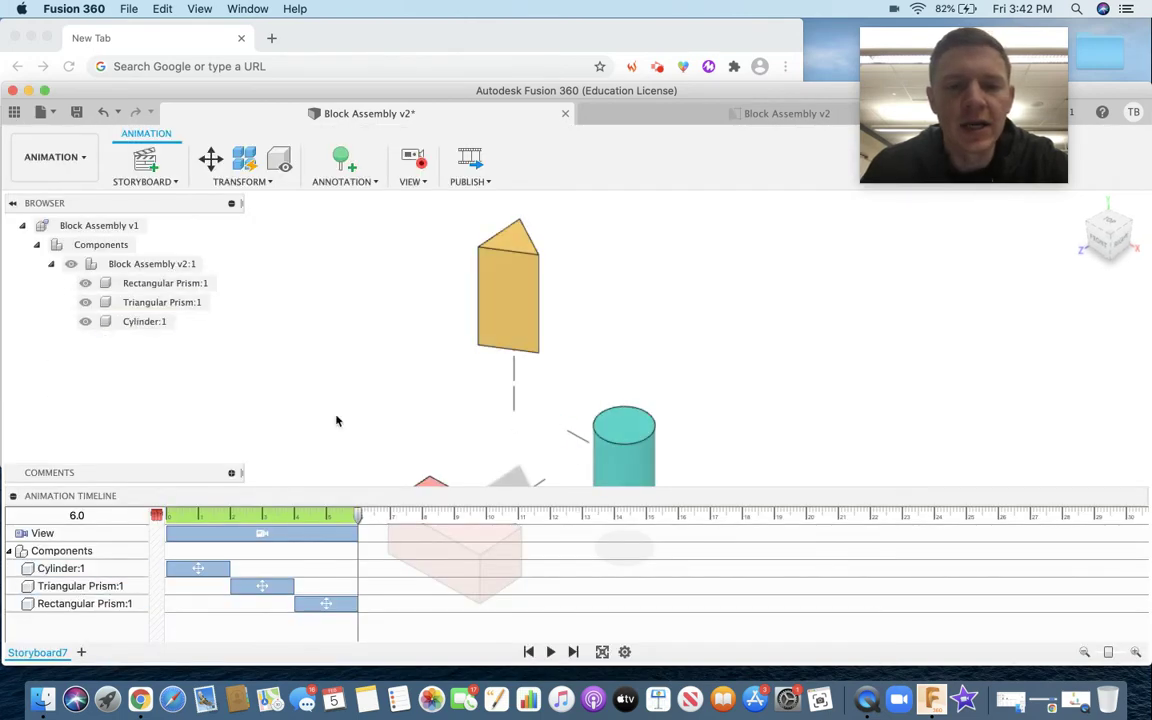
click(606, 440)
click(685, 364)
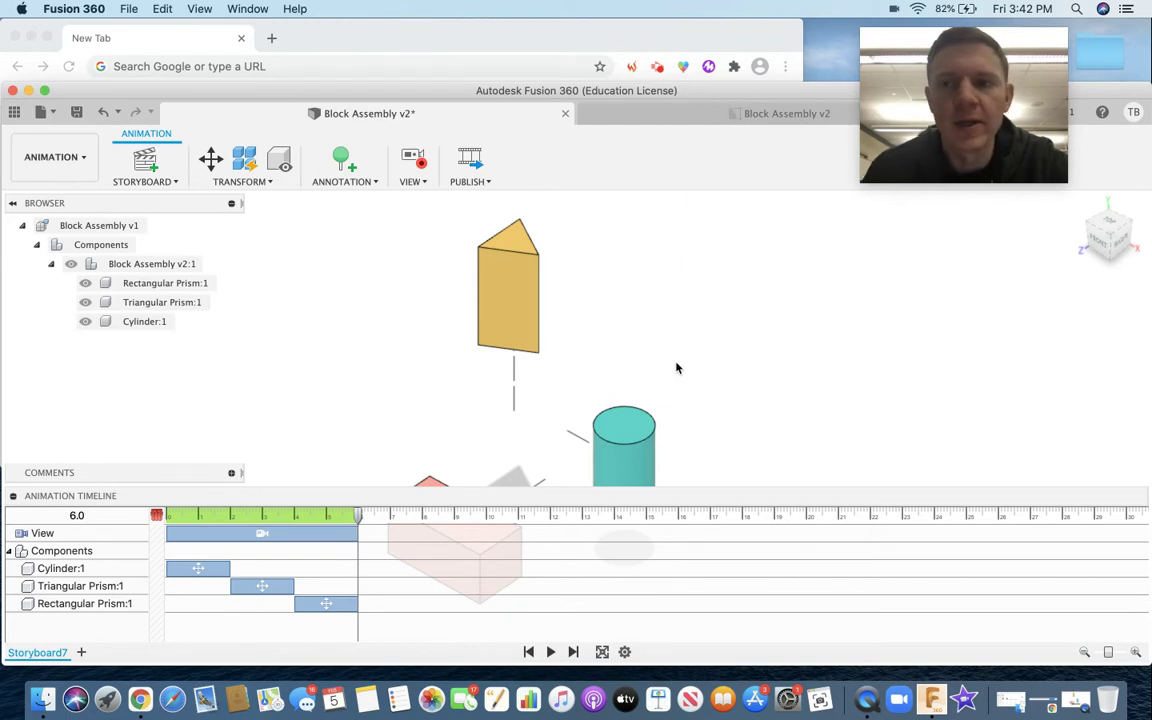
Step: Create a new storyboard of the Clean type for the block assembly
click(81, 653)
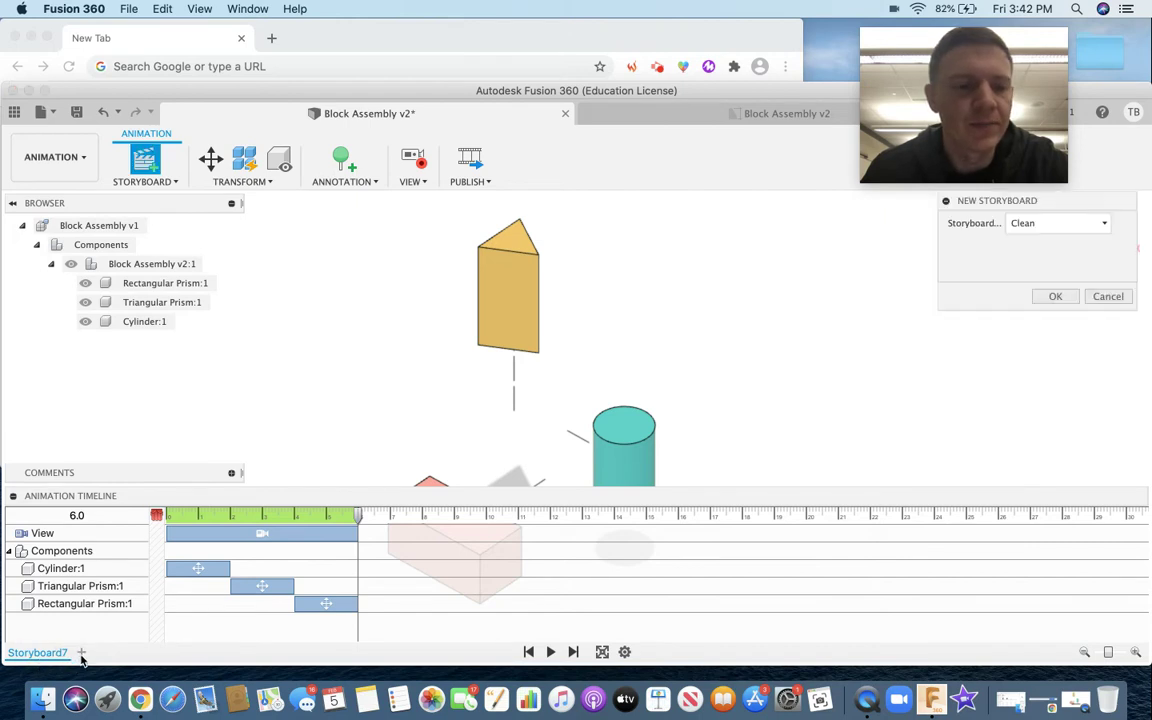
click(1090, 224)
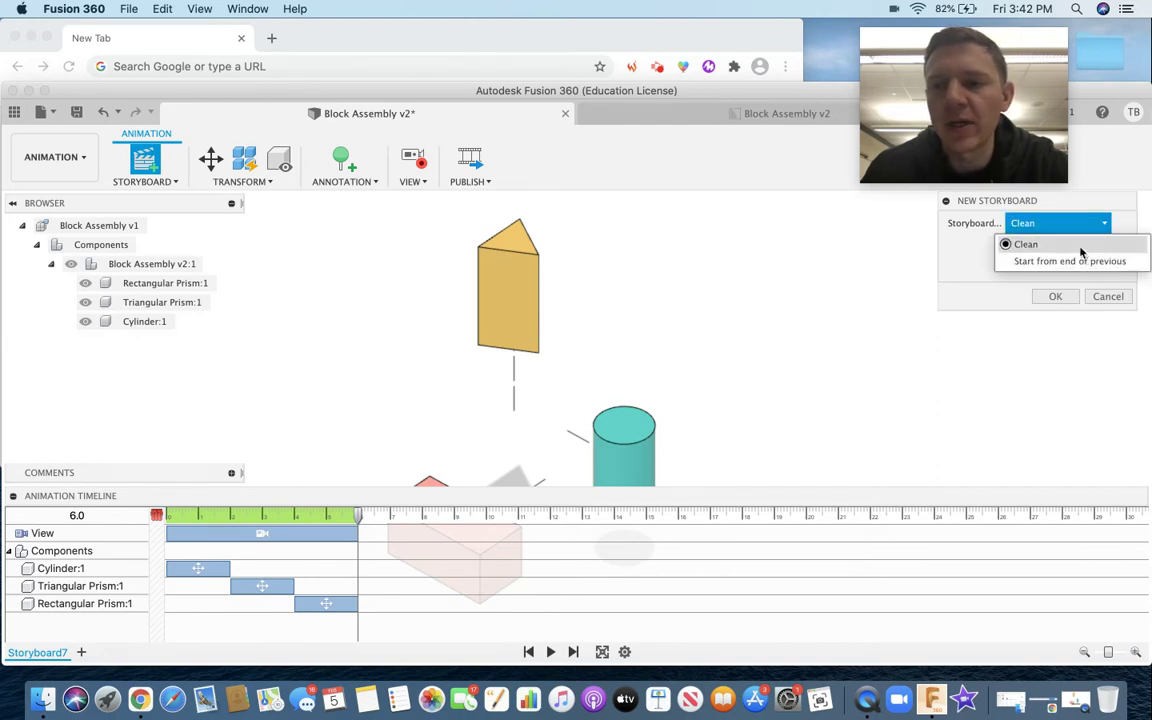
click(1060, 244)
click(1055, 296)
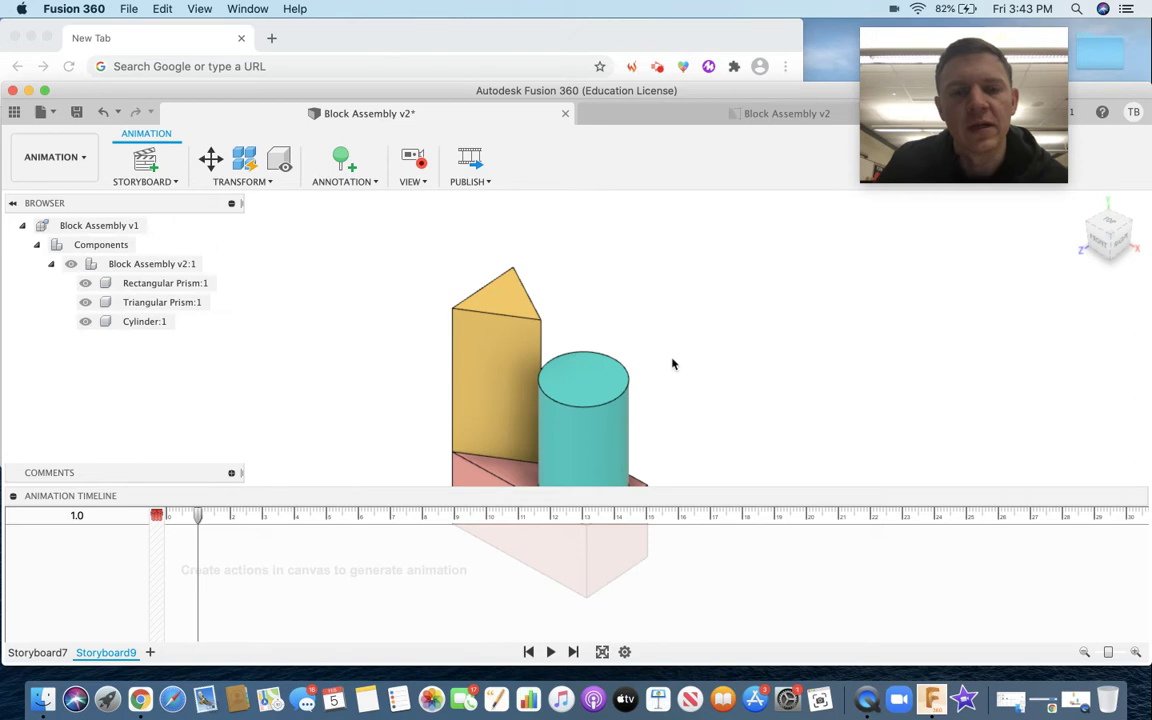
Step: Record a camera view action at the 1-second mark that zooms out from the block assembly
scroll(674, 364, down, 3)
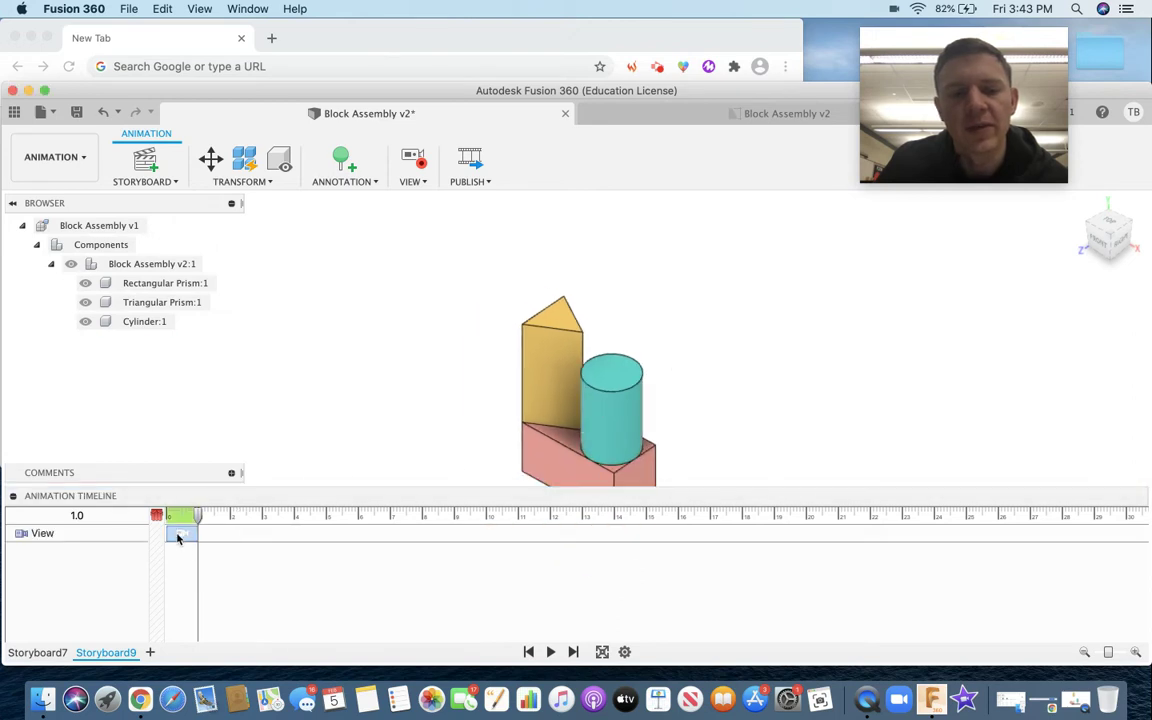
click(424, 183)
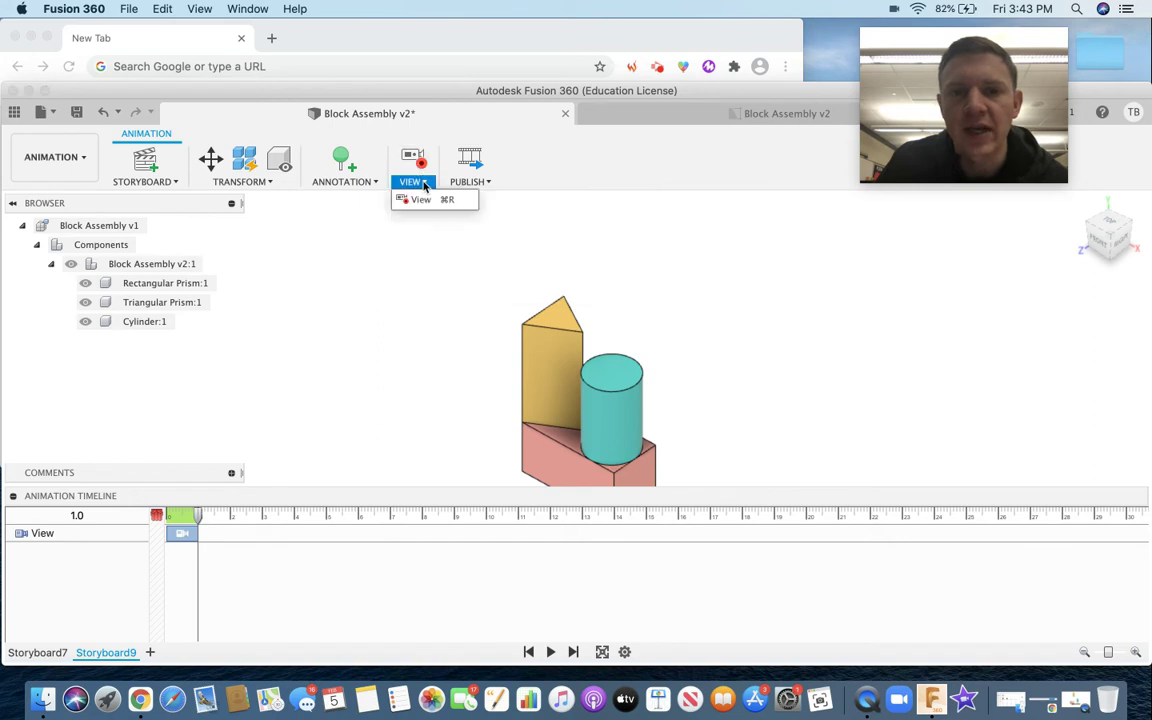
click(424, 183)
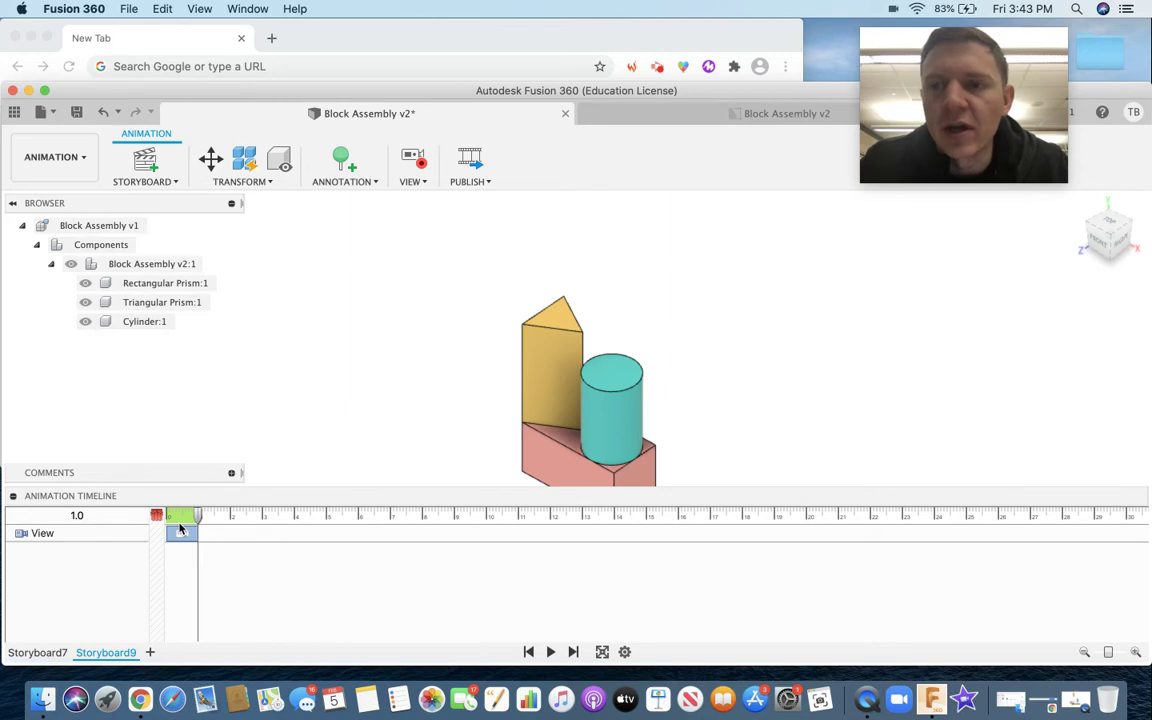
Step: Collapse the animation timeline and expand it again
click(13, 497)
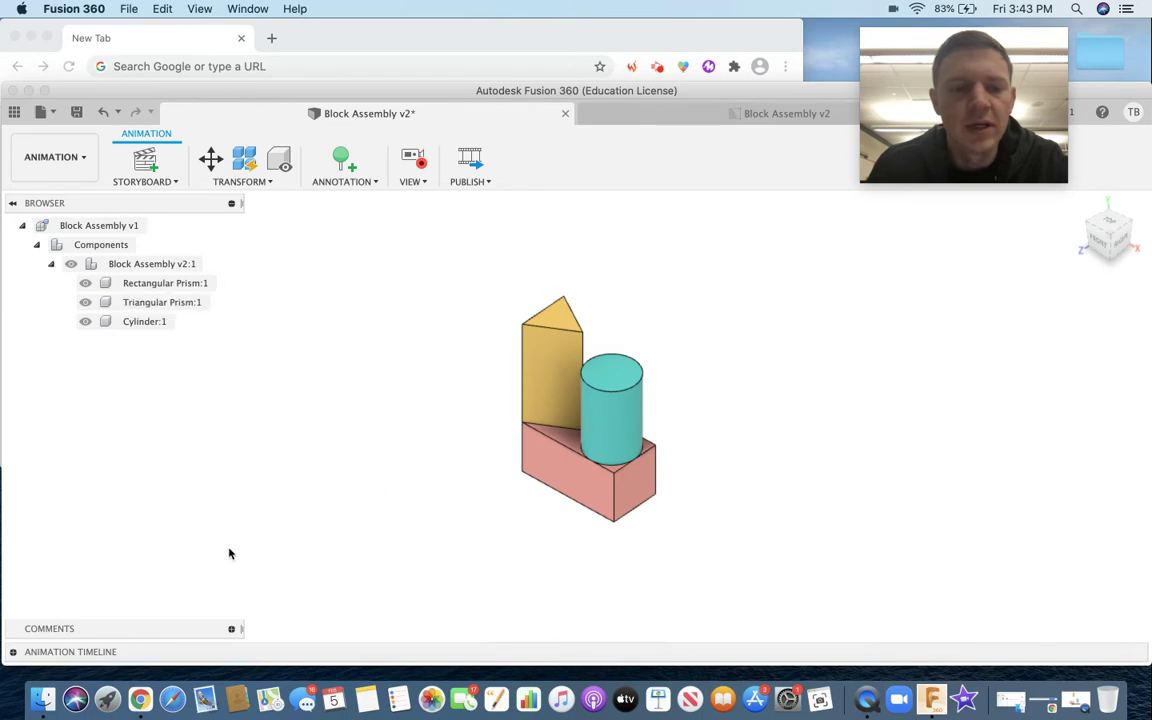
click(13, 653)
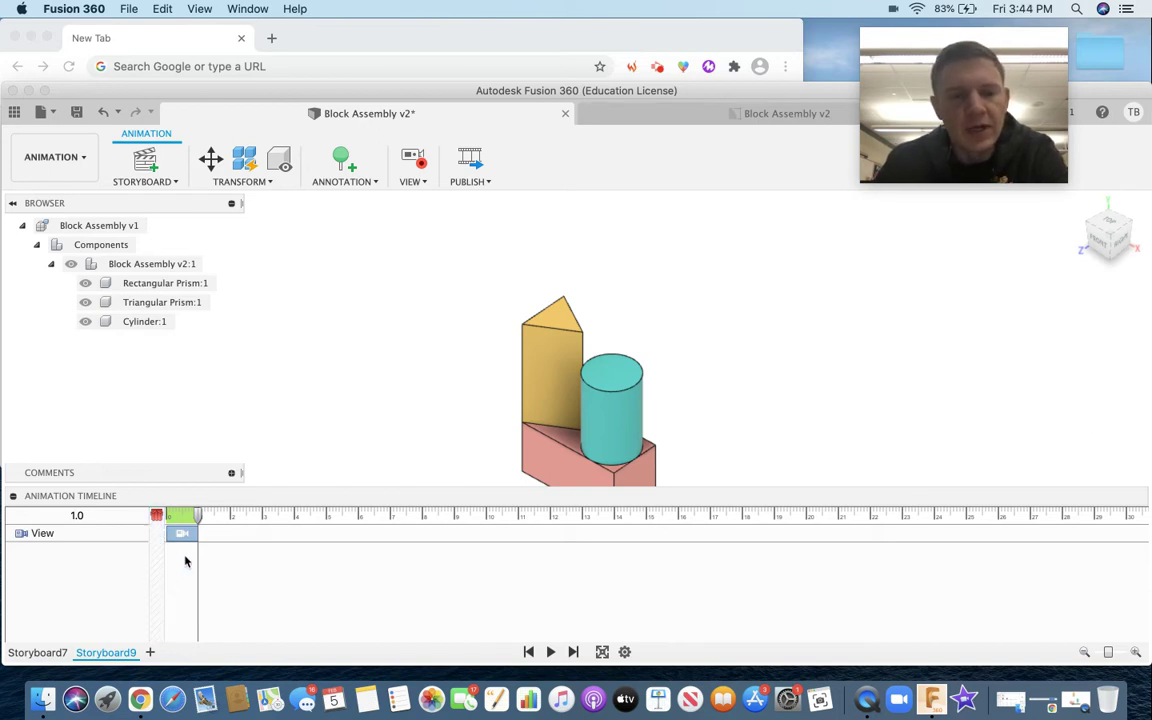
click(540, 458)
click(491, 535)
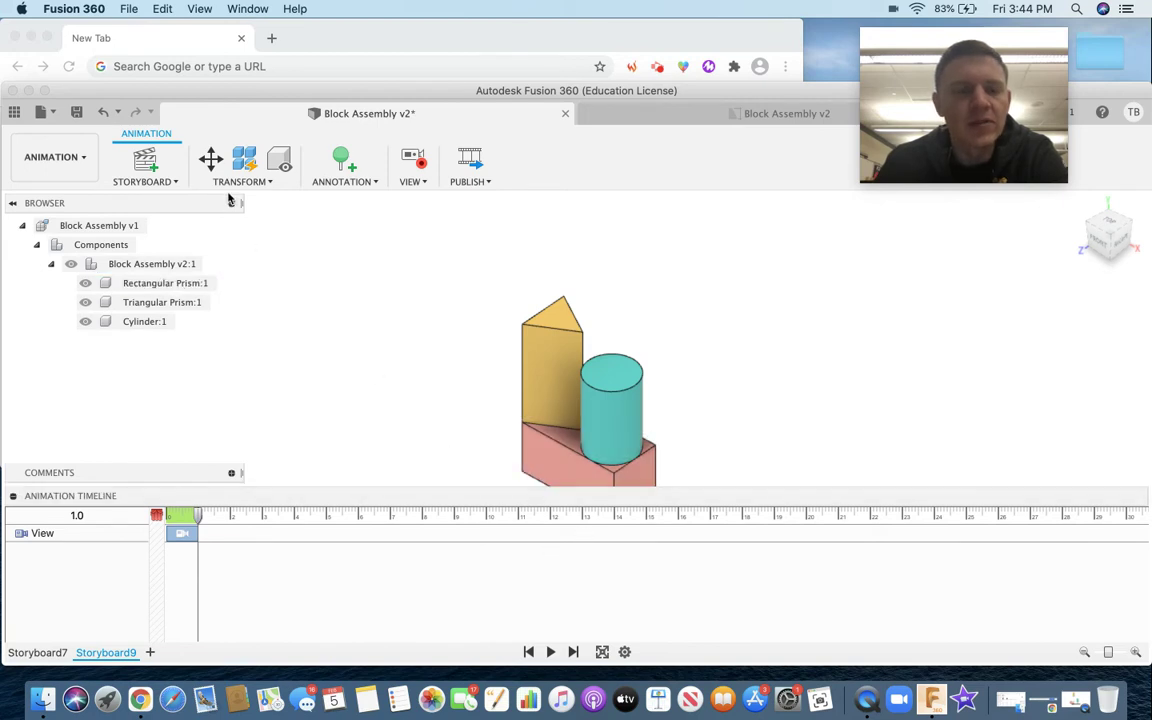
Step: Transform the cylinder about 1.45 in along X with its trail line visible, and play the storyboard from the start
click(211, 160)
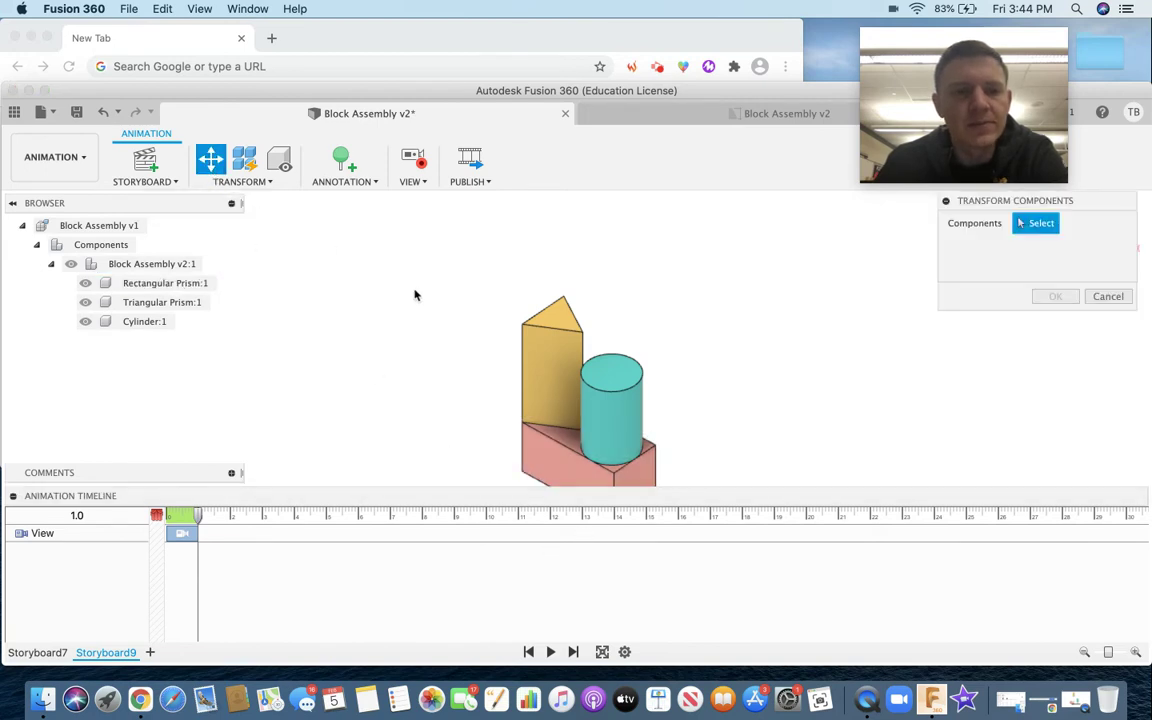
click(612, 402)
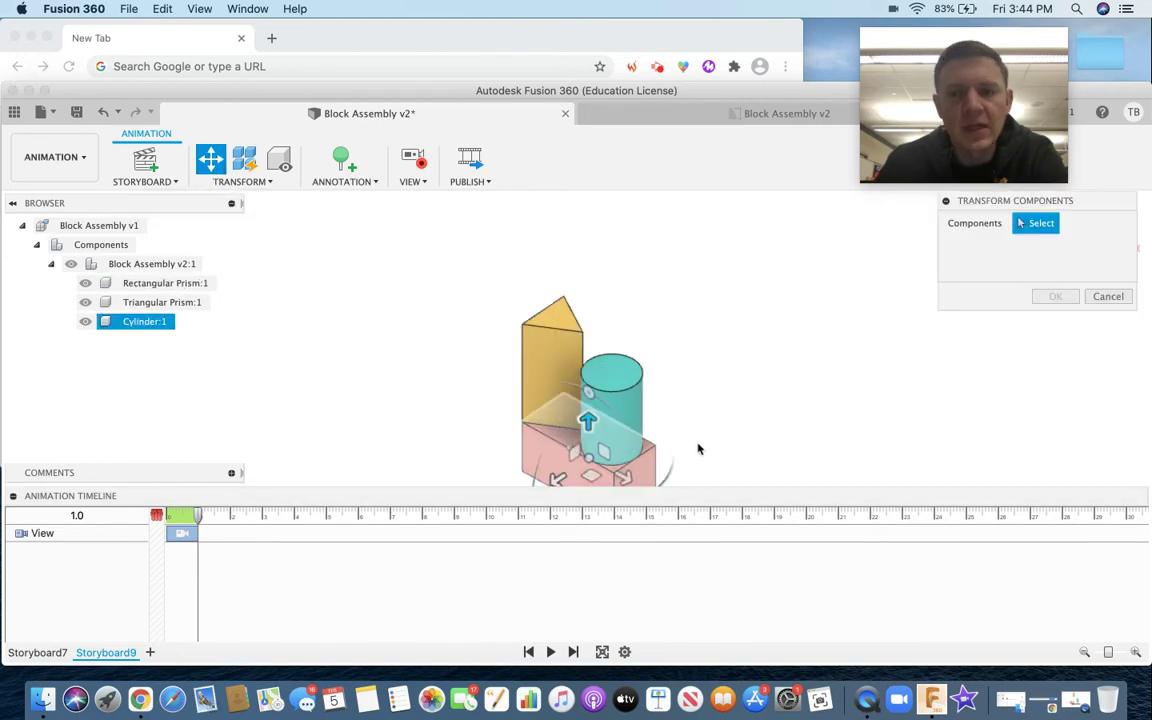
click(604, 405)
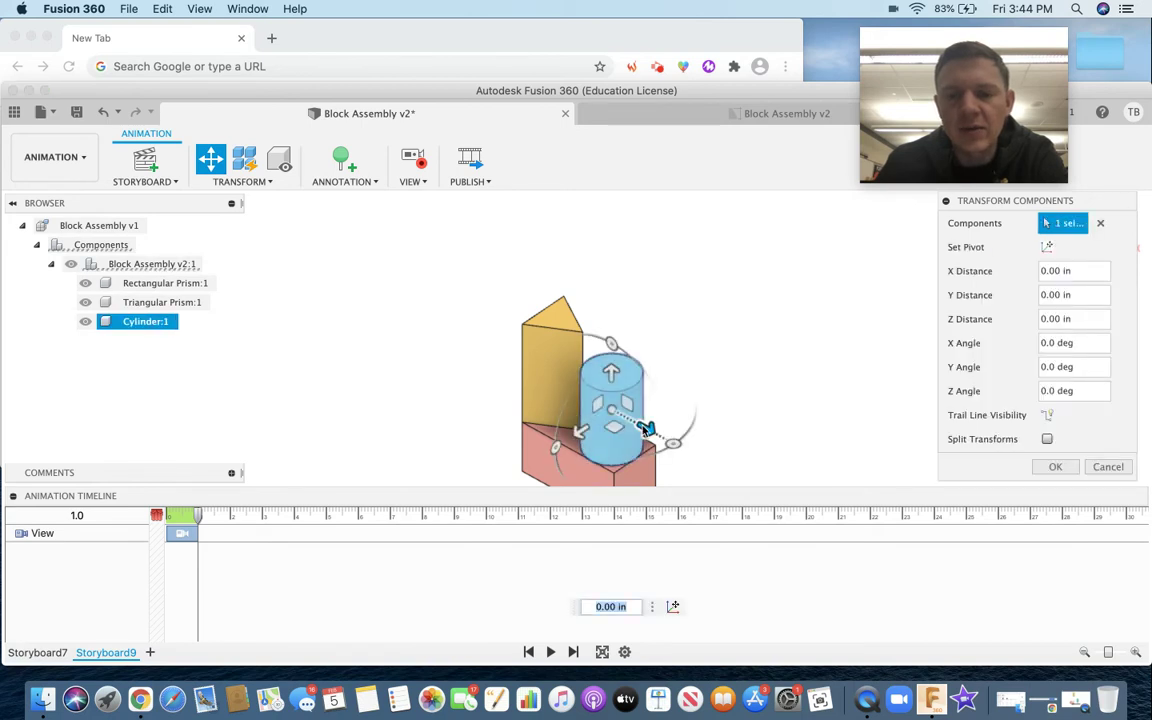
drag(645, 428, 718, 465)
click(1045, 415)
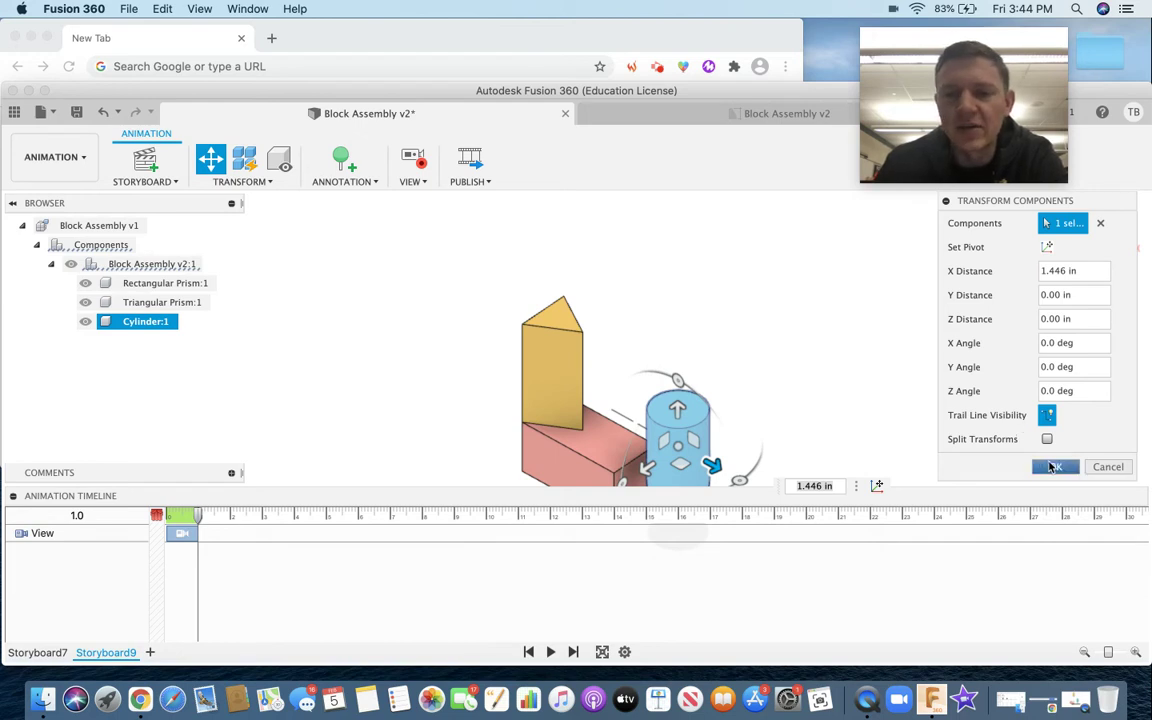
click(1052, 467)
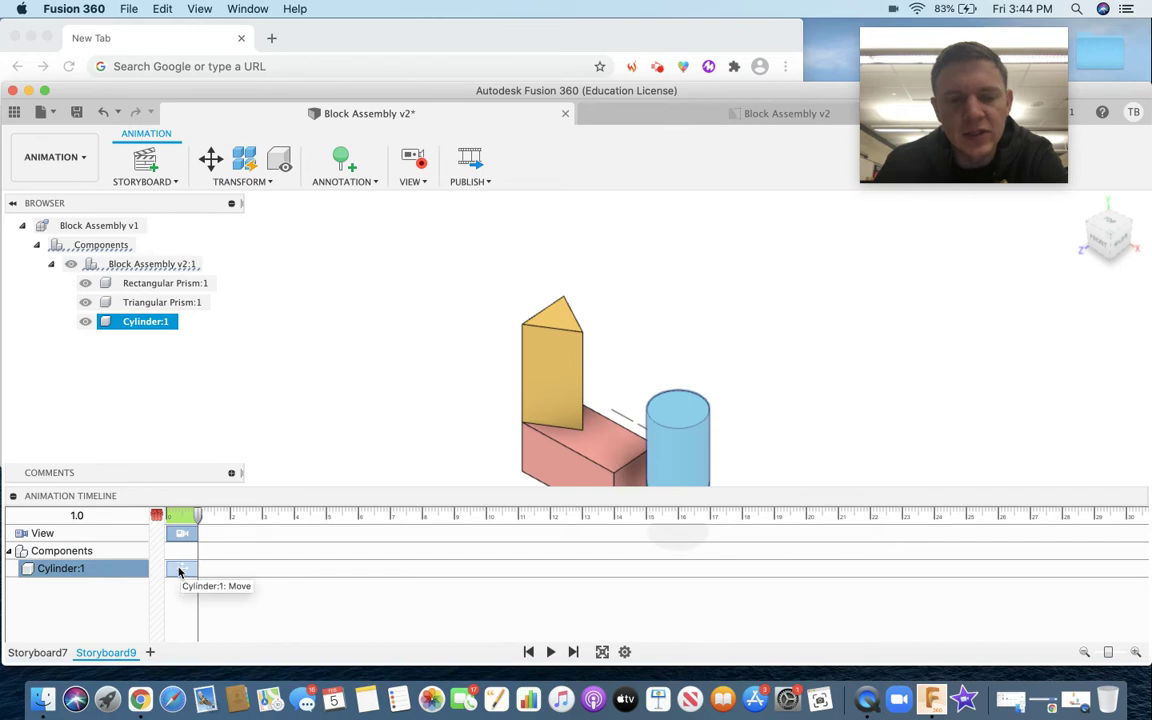
click(157, 515)
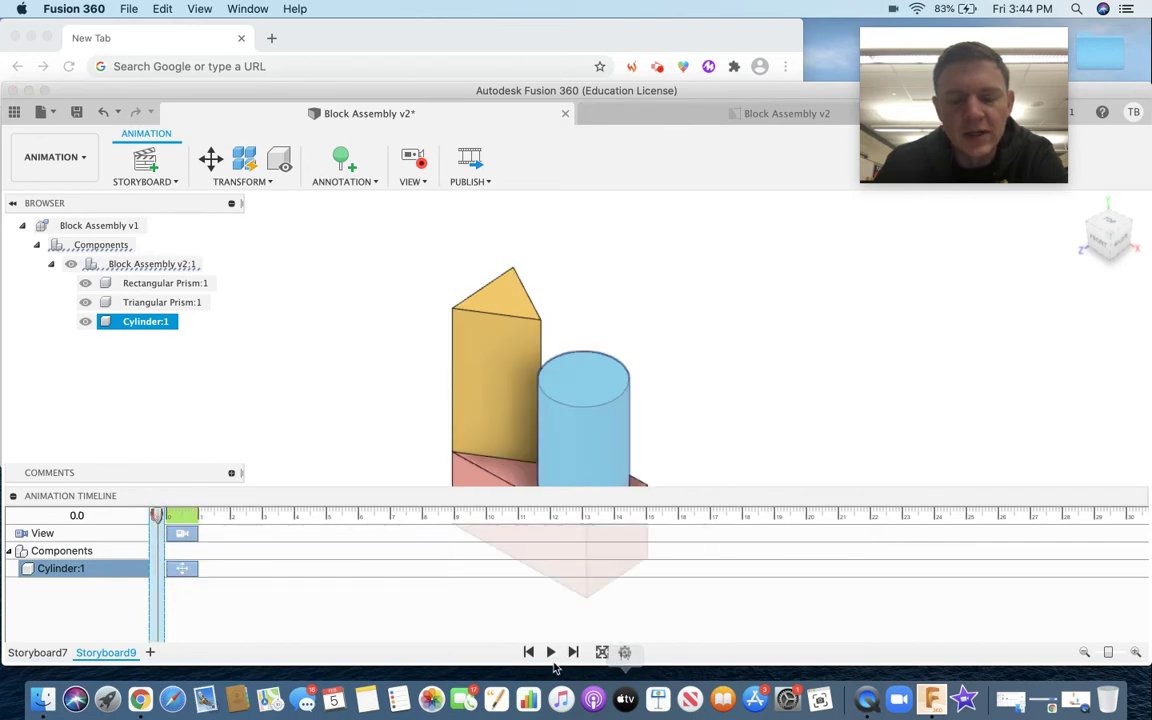
click(550, 652)
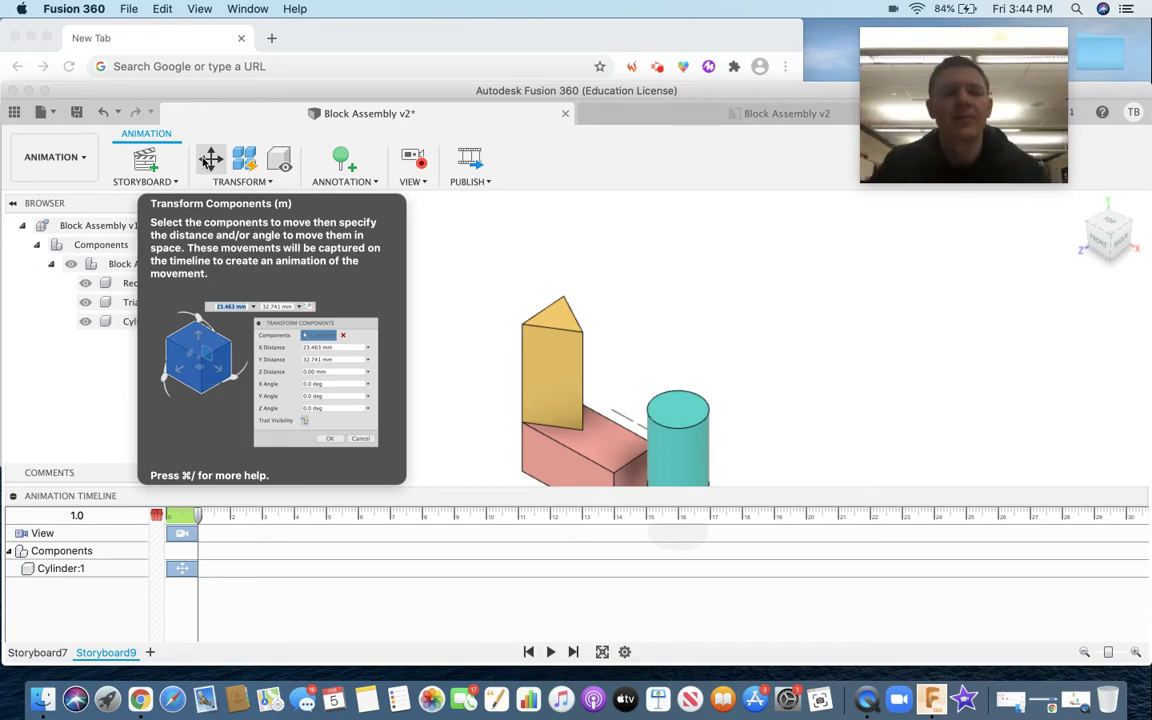
Step: Transform the triangular prism about 1.6 in upward along Y with its trail line visible
click(206, 160)
click(549, 366)
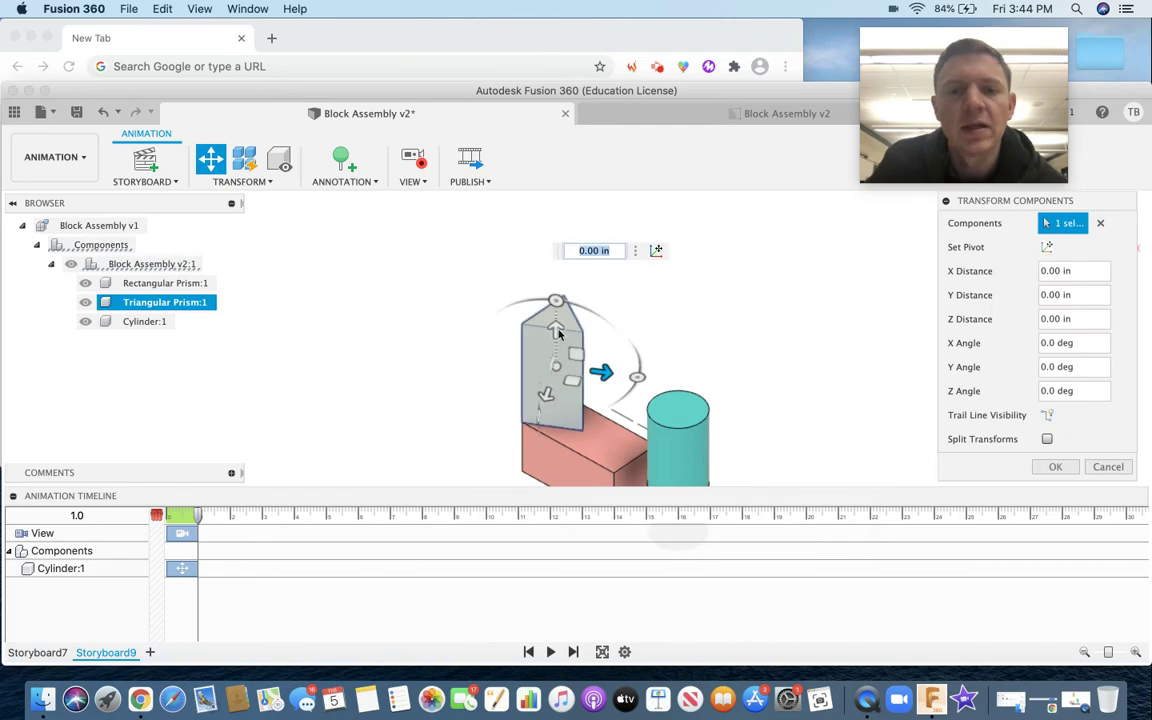
drag(557, 333, 557, 255)
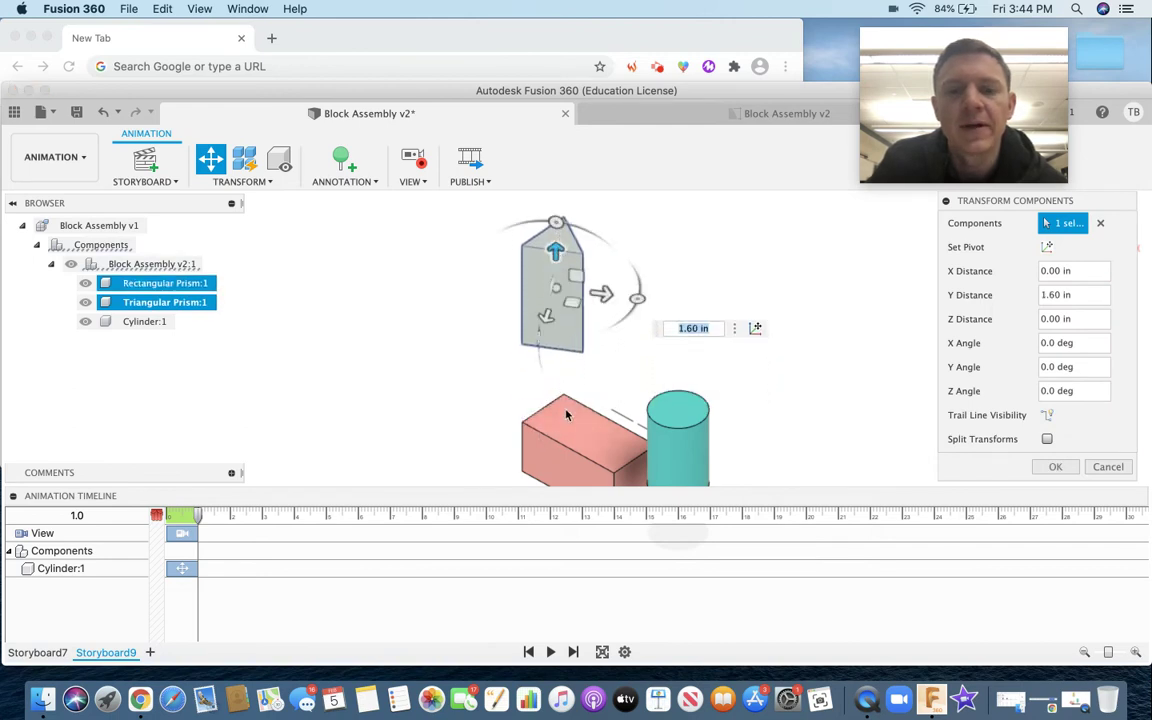
click(1047, 415)
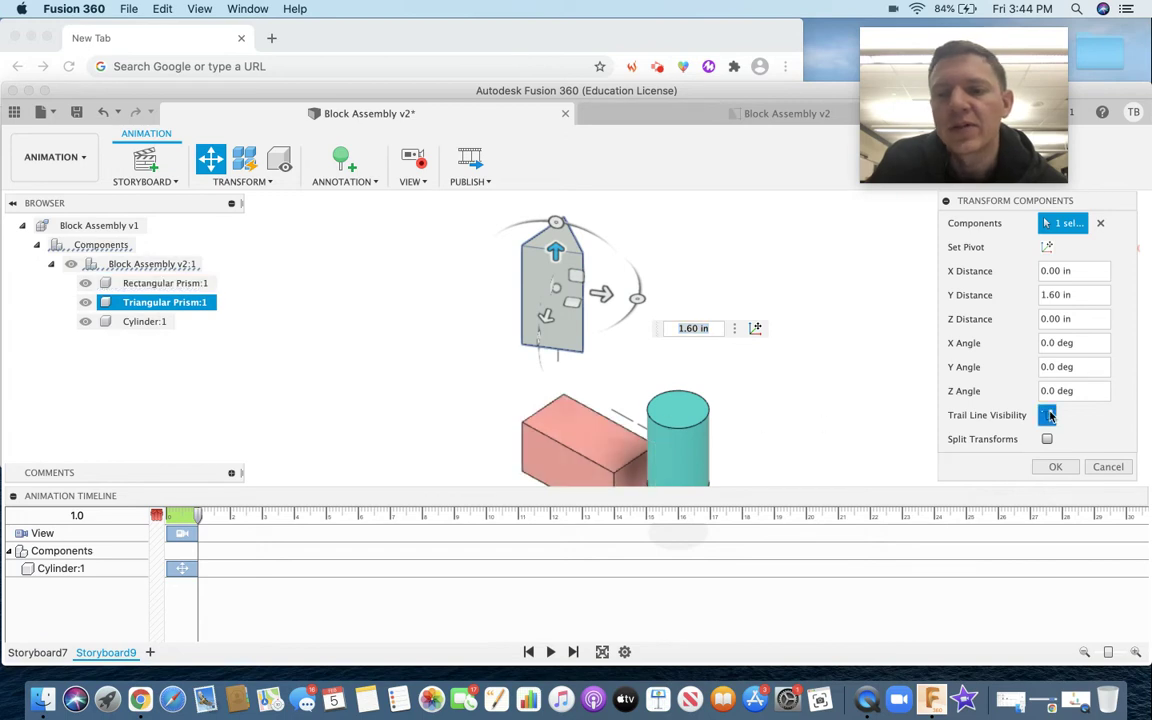
key(Return)
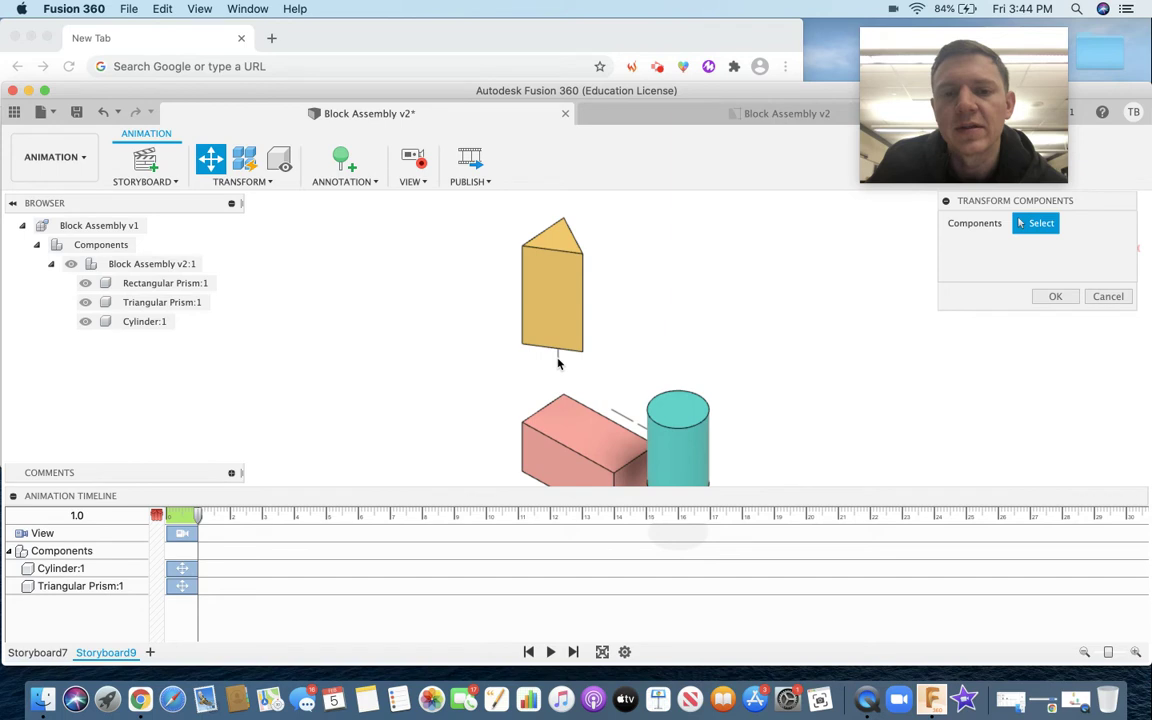
click(555, 320)
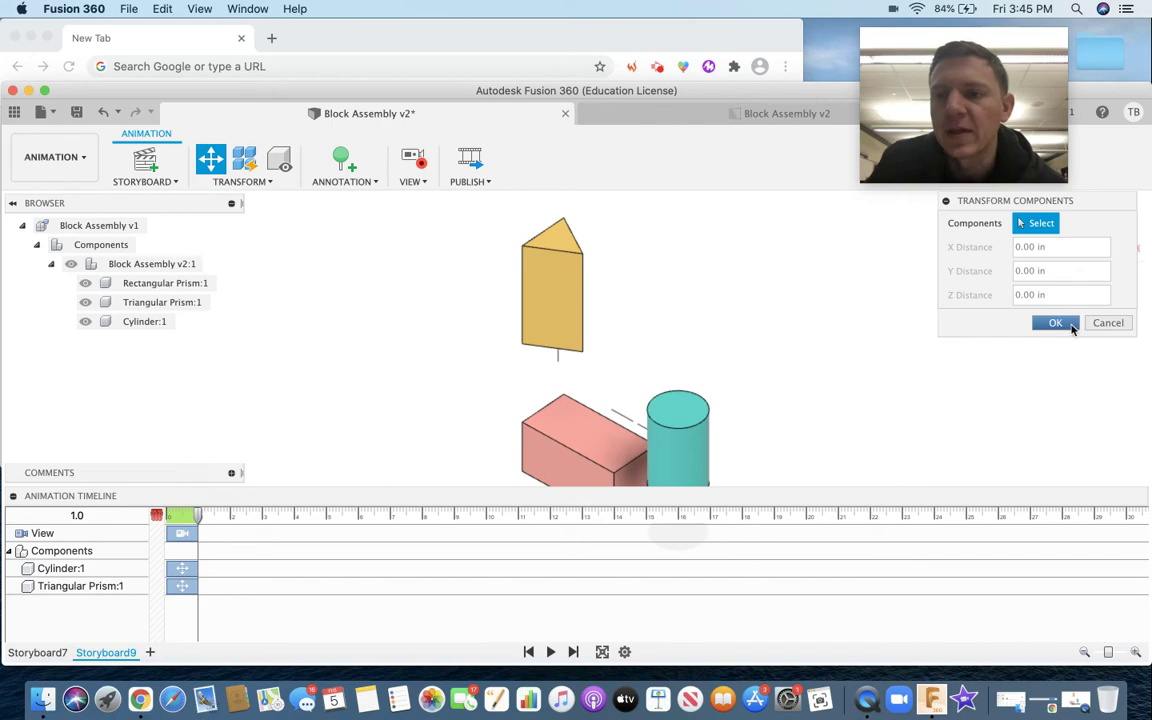
click(1057, 323)
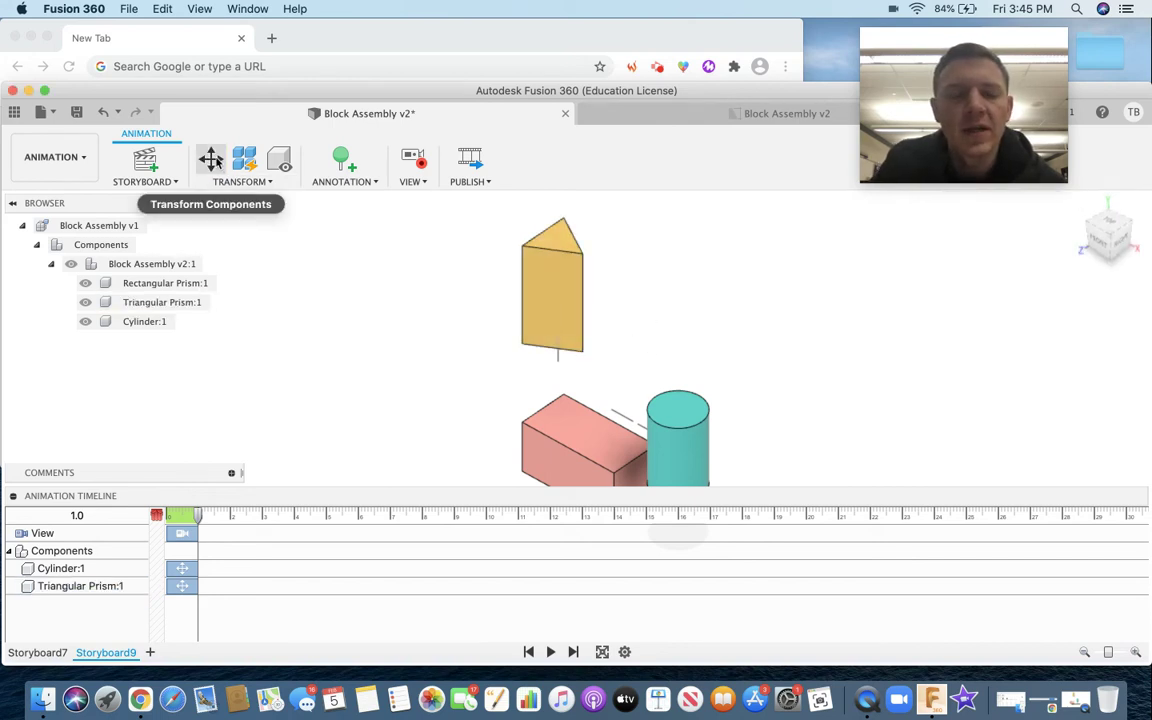
Step: Transform the triangular prism about -1.88 in along X and play the storyboard from the start
click(210, 160)
click(552, 295)
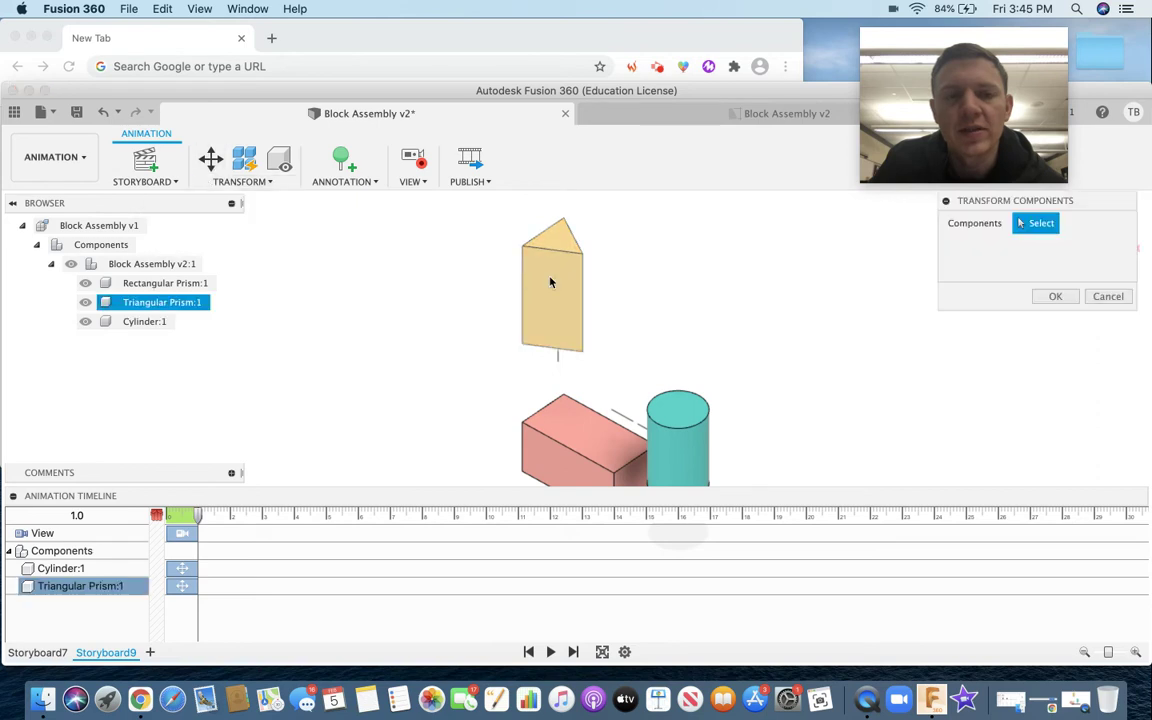
drag(603, 294, 483, 286)
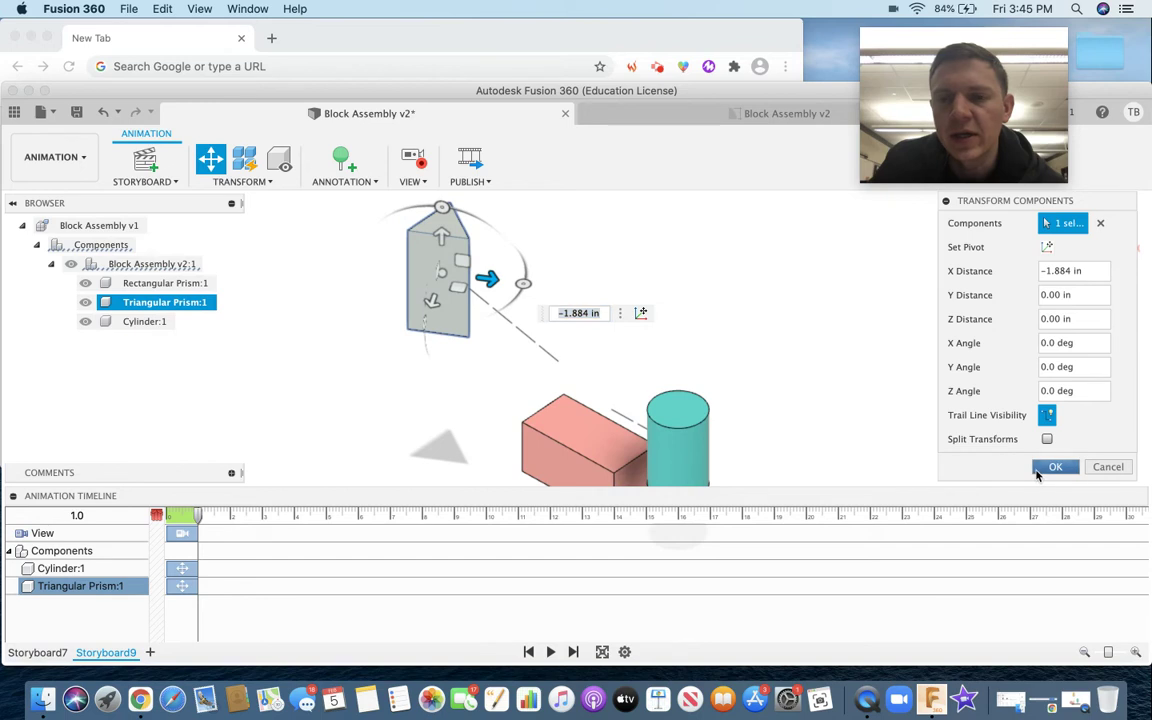
click(1055, 466)
click(158, 520)
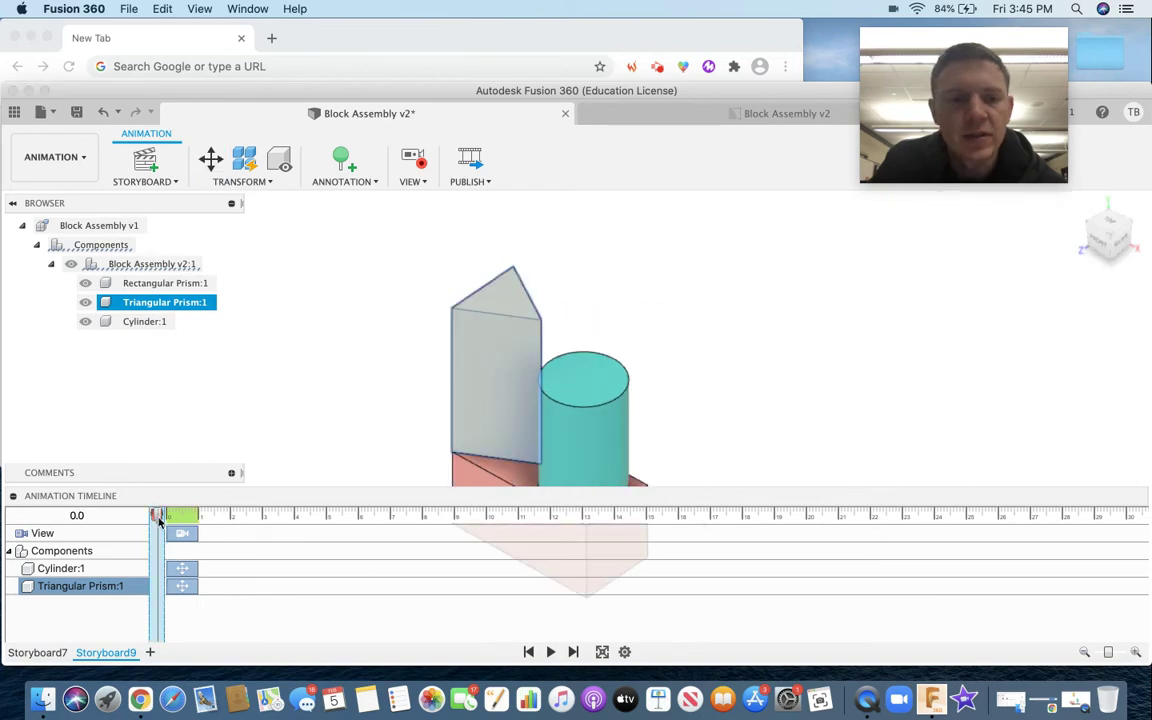
click(550, 652)
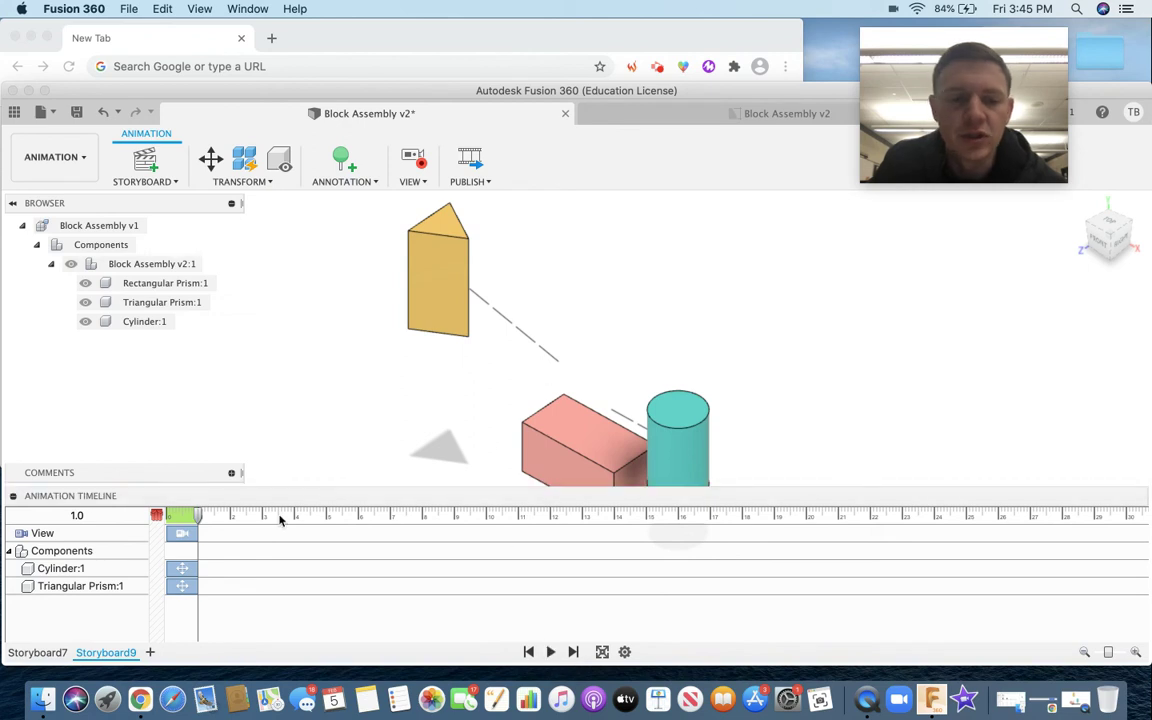
click(160, 516)
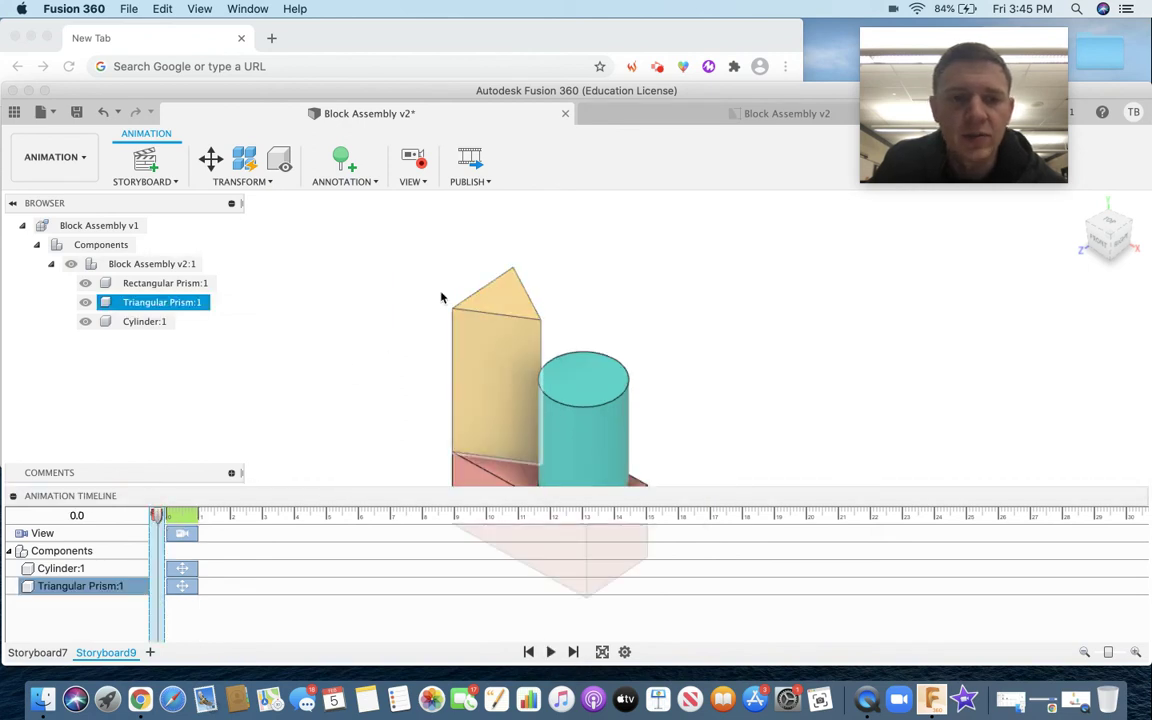
click(208, 163)
click(491, 362)
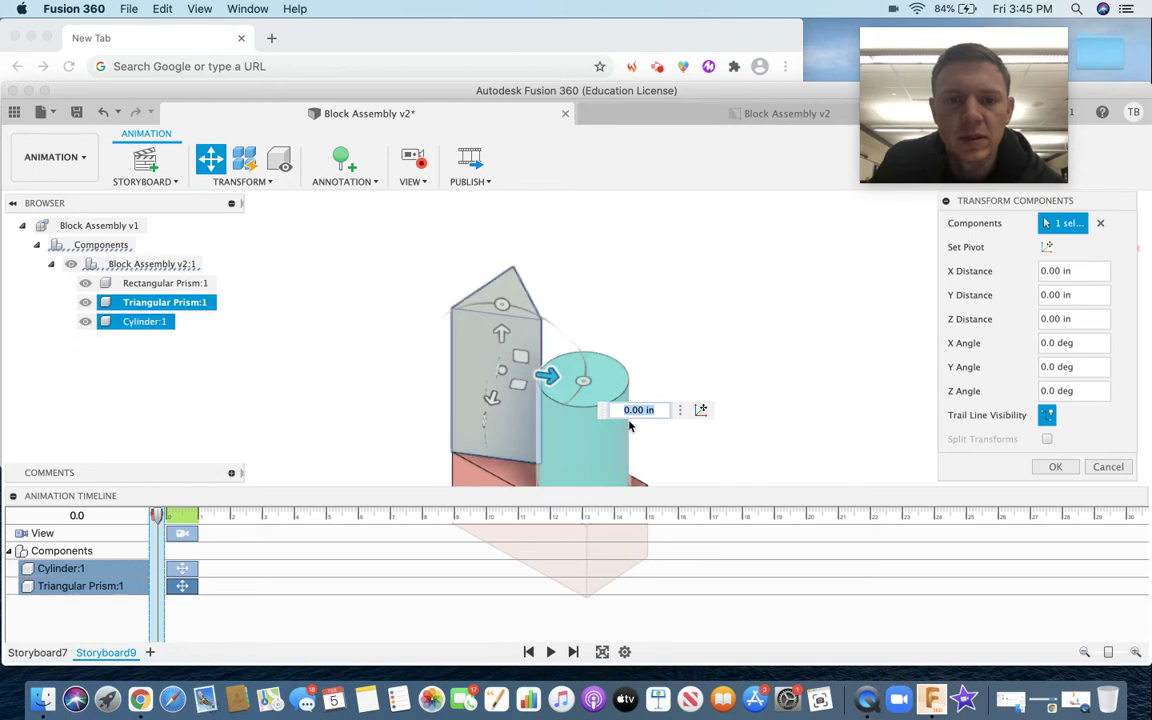
click(1108, 466)
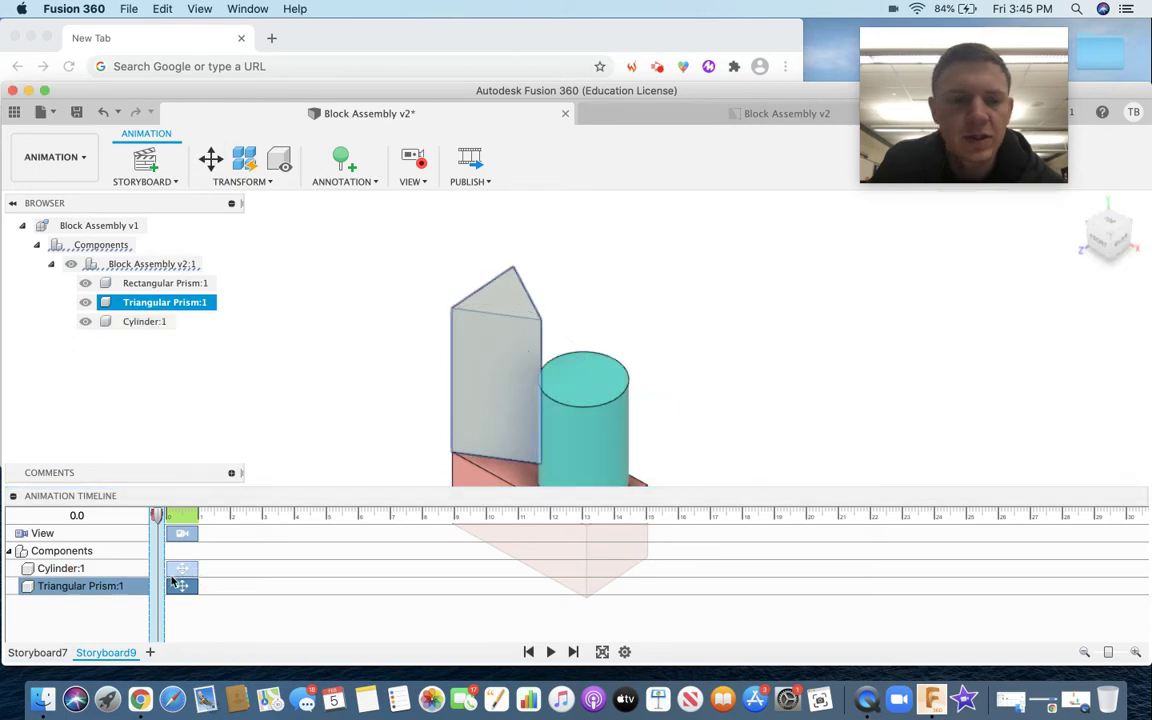
Step: Replace the triangular prism's last X move with a split transform of about -2.035 in along X, and play the storyboard from the start
click(105, 113)
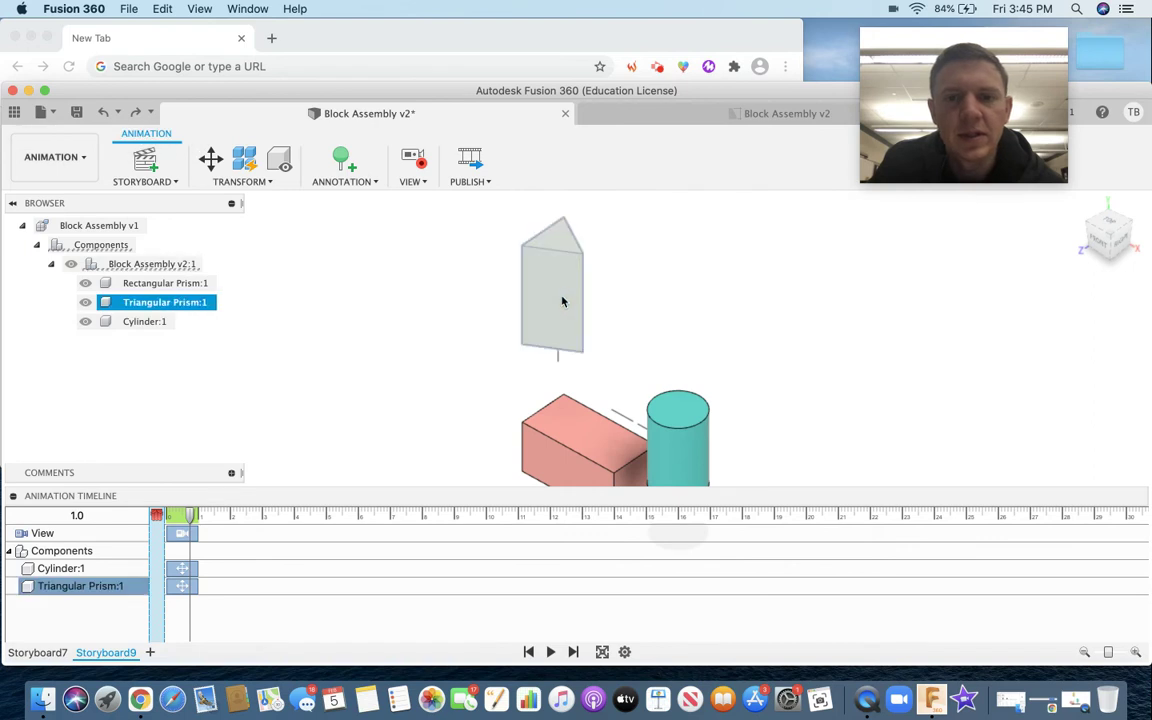
click(211, 158)
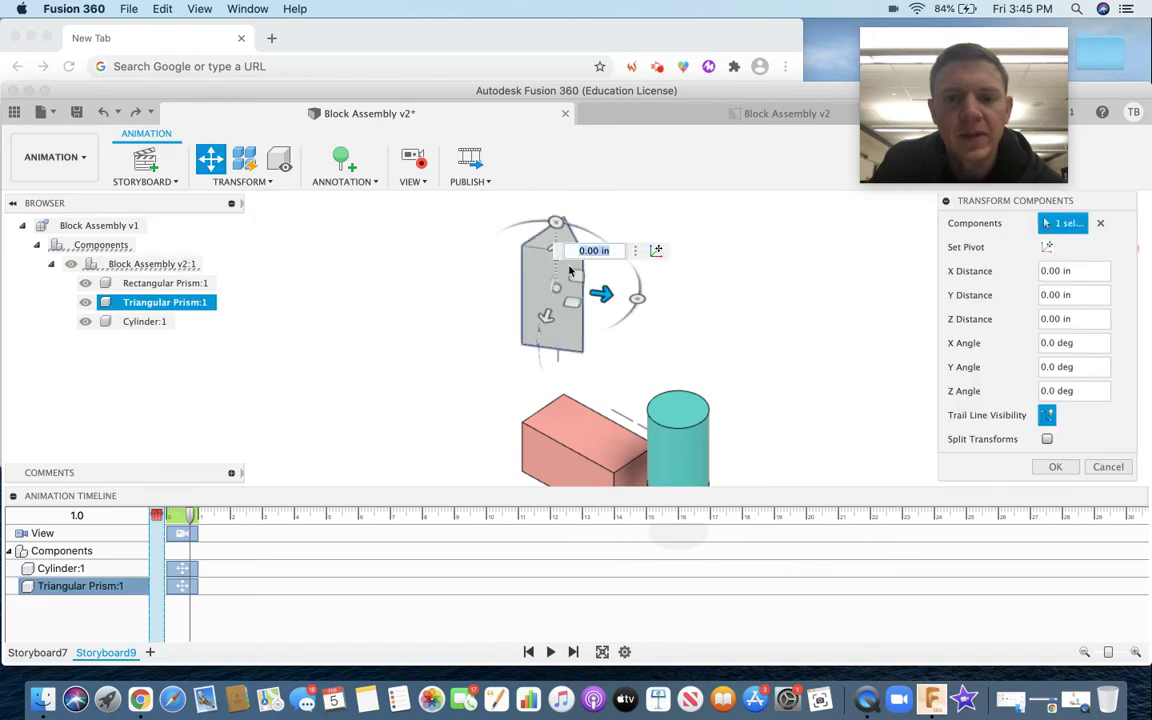
drag(600, 293, 478, 273)
click(1047, 440)
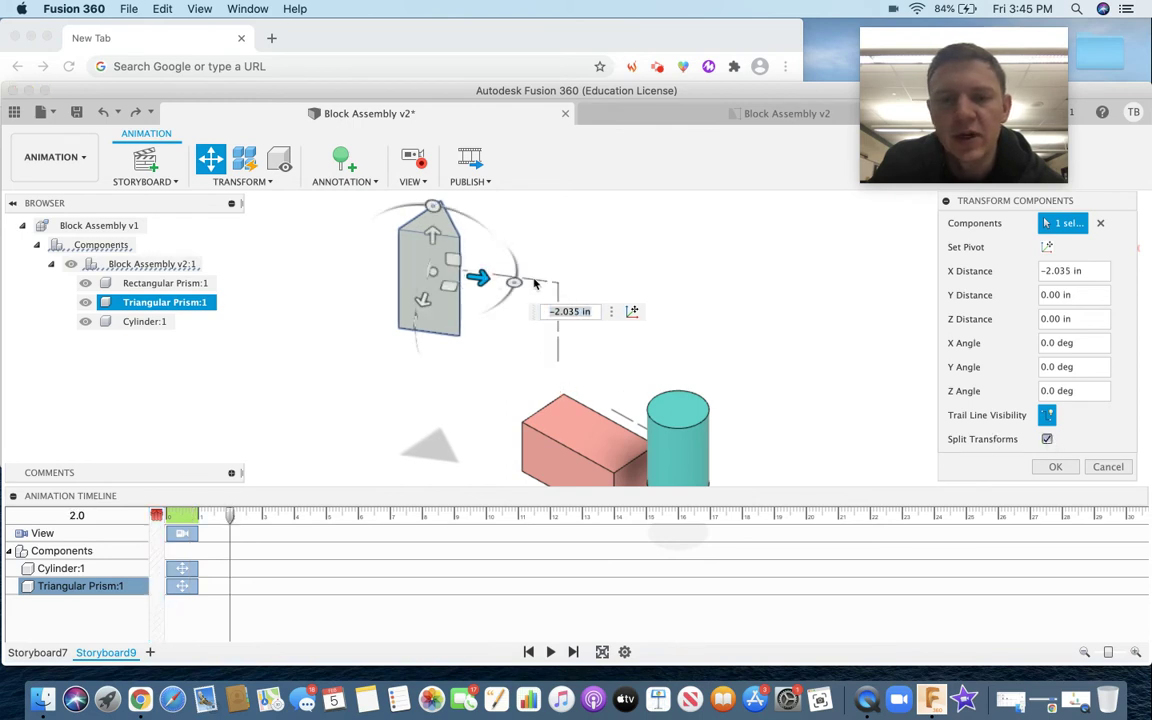
click(1053, 467)
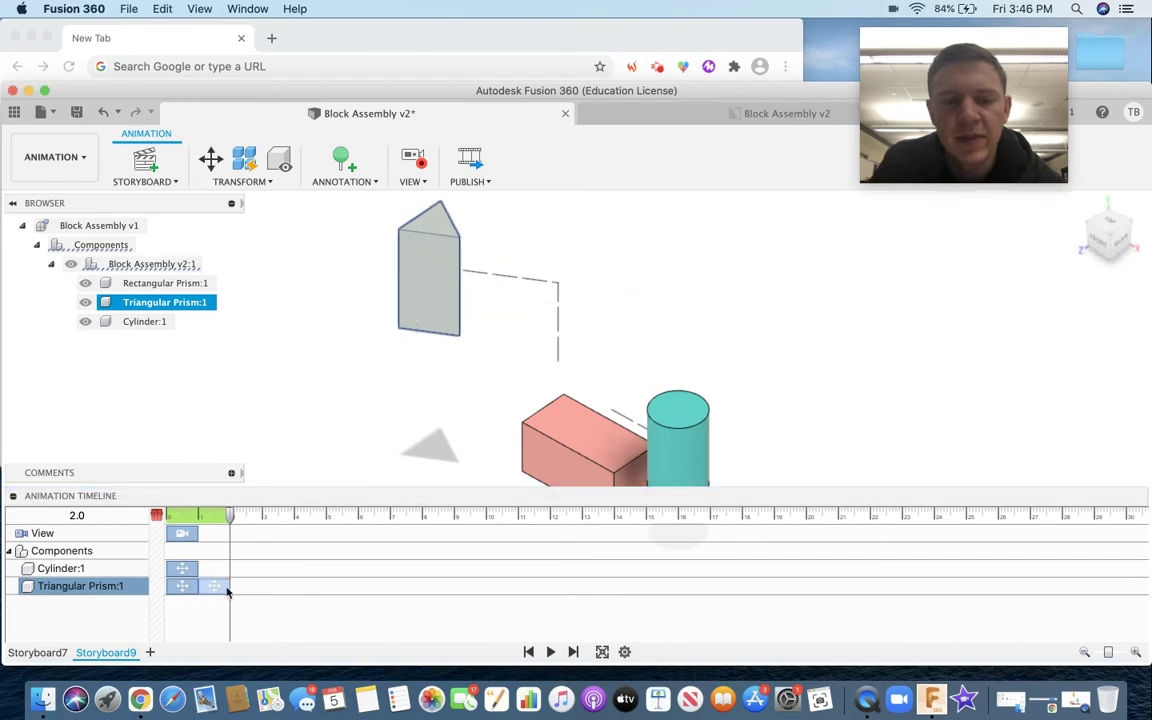
click(158, 516)
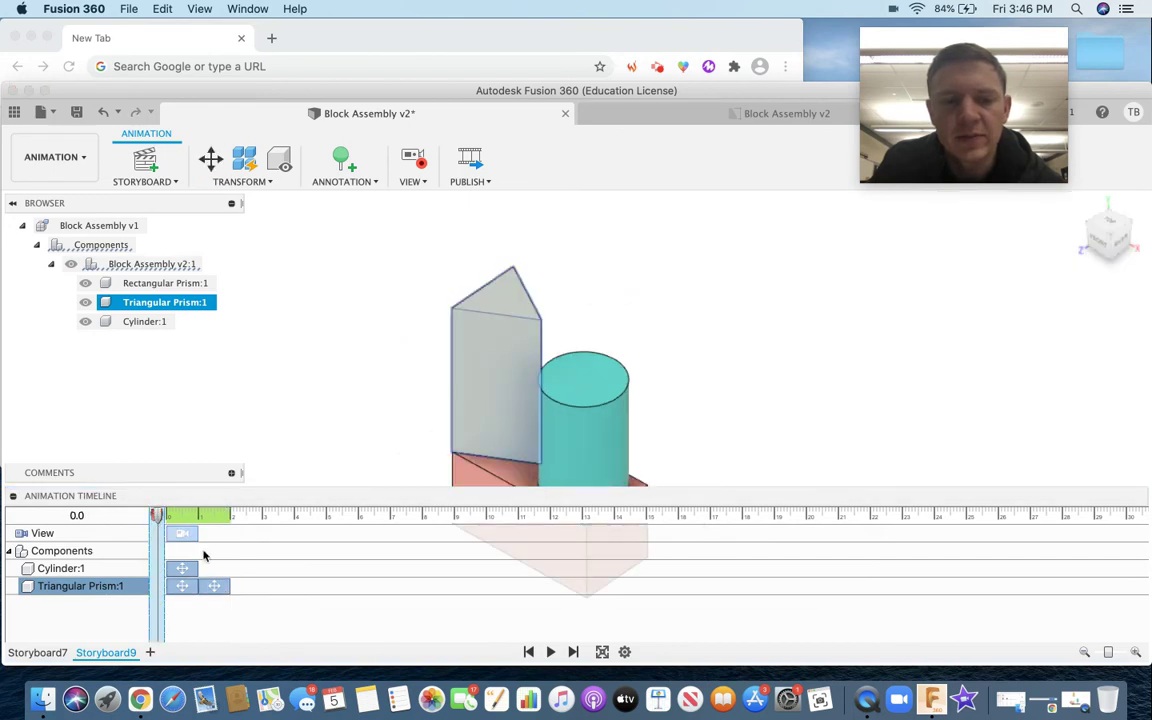
click(550, 652)
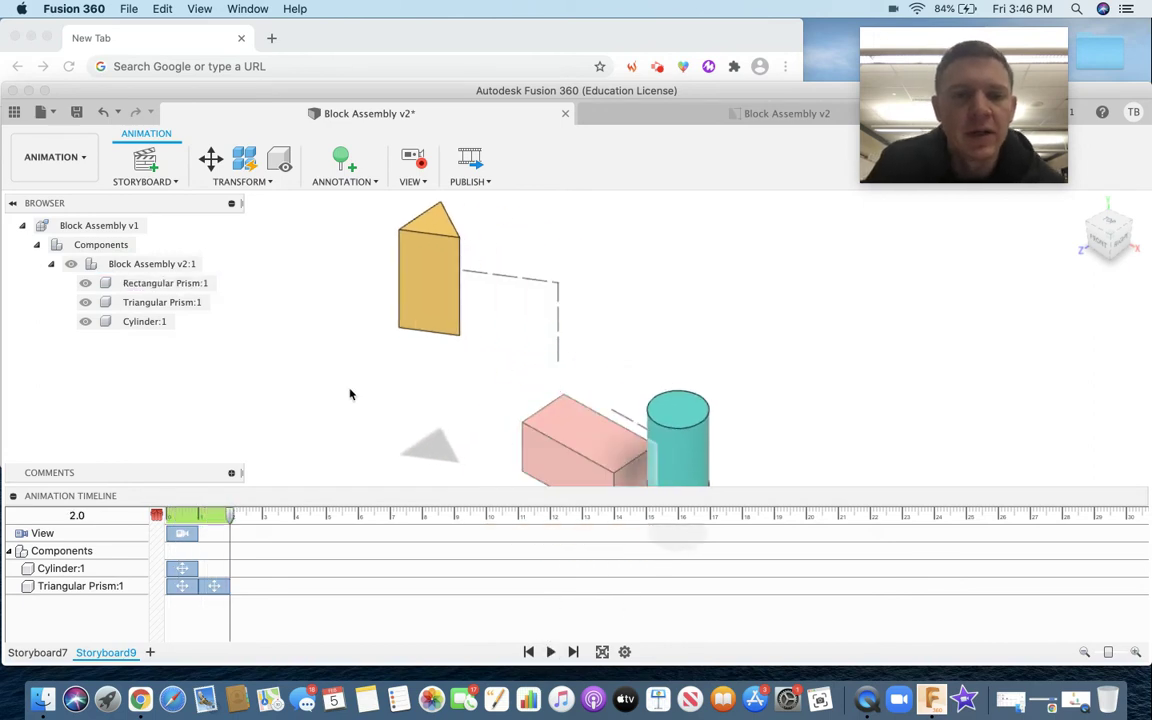
Step: Transform the rectangular prism about 2.524 in along Z with its trail line visible, and play the storyboard from the start
click(211, 160)
click(560, 432)
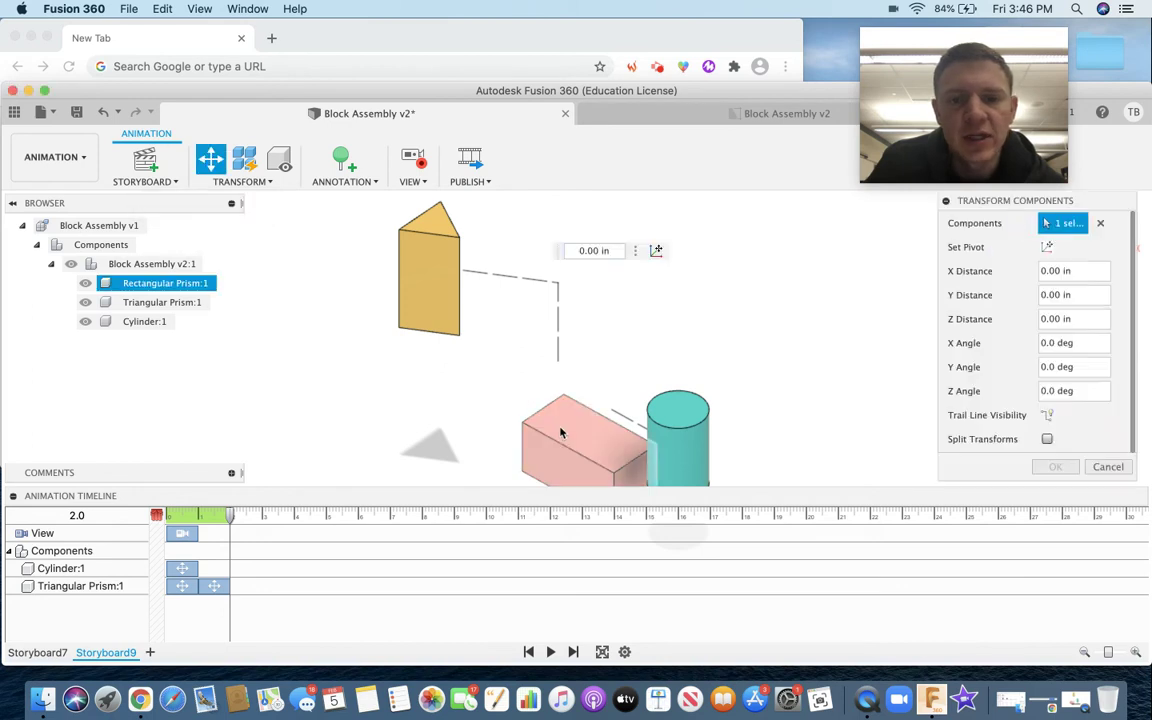
drag(555, 483, 441, 546)
click(1046, 416)
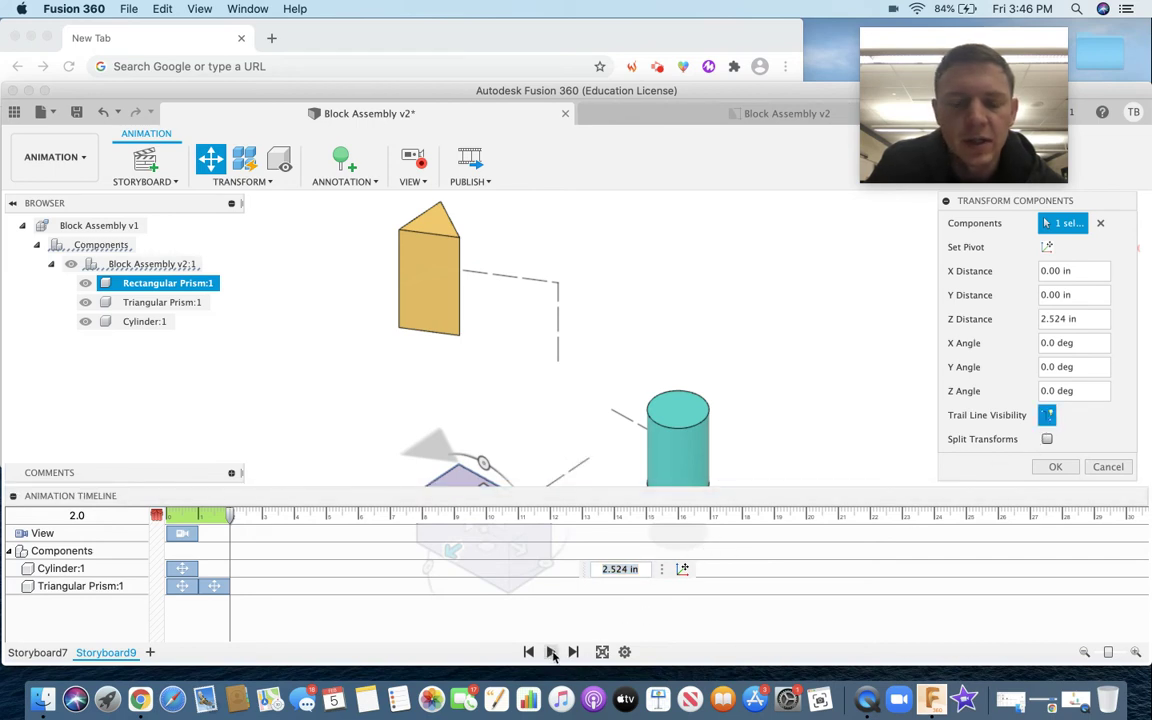
click(1055, 466)
click(157, 516)
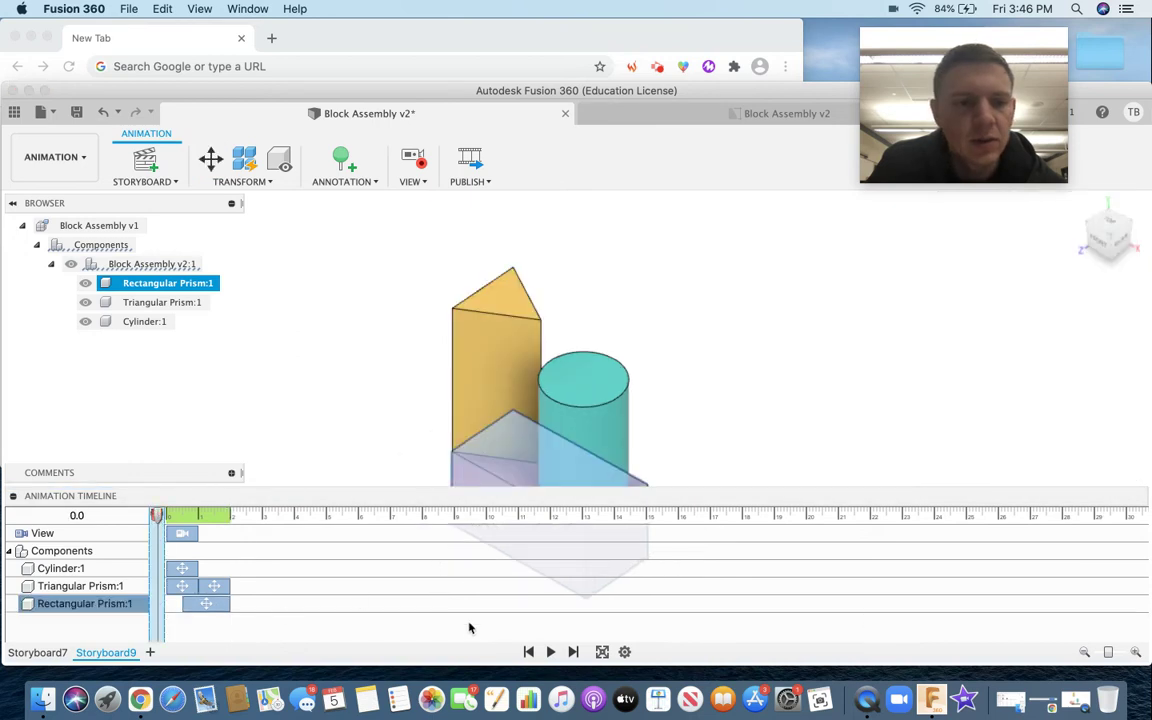
click(549, 652)
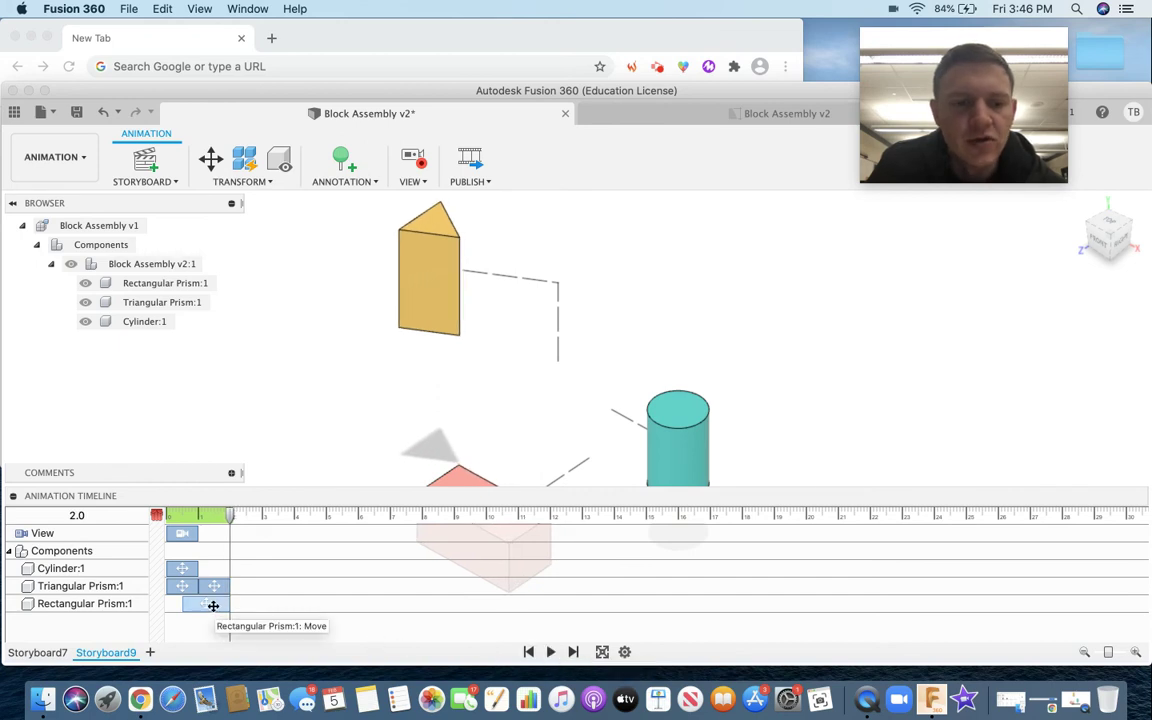
Step: Shift the rectangular prism's move on the timeline to start at 2 seconds, and play the storyboard from the start
drag(213, 605, 260, 605)
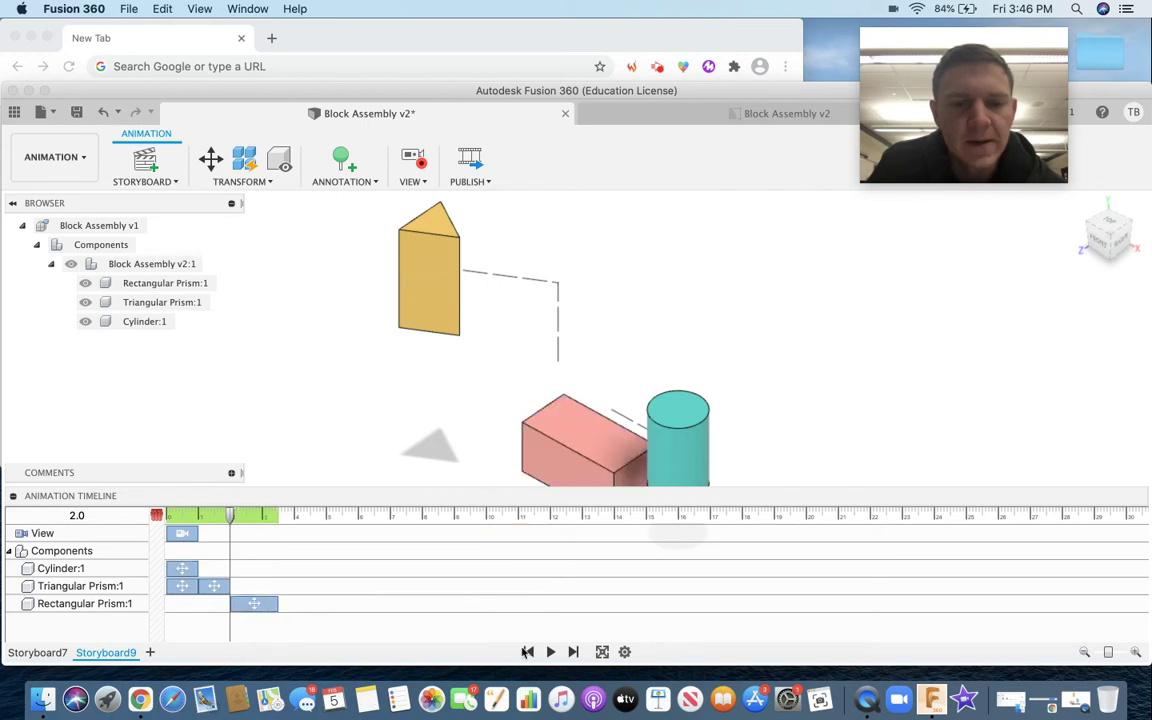
click(528, 652)
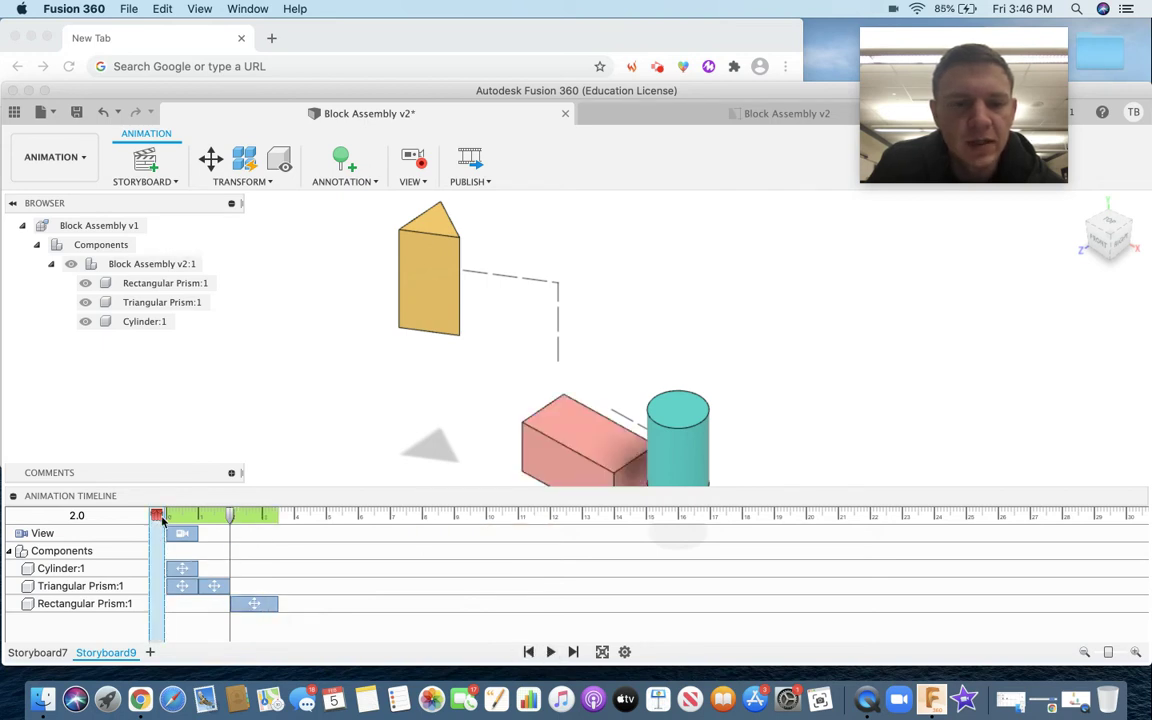
click(550, 652)
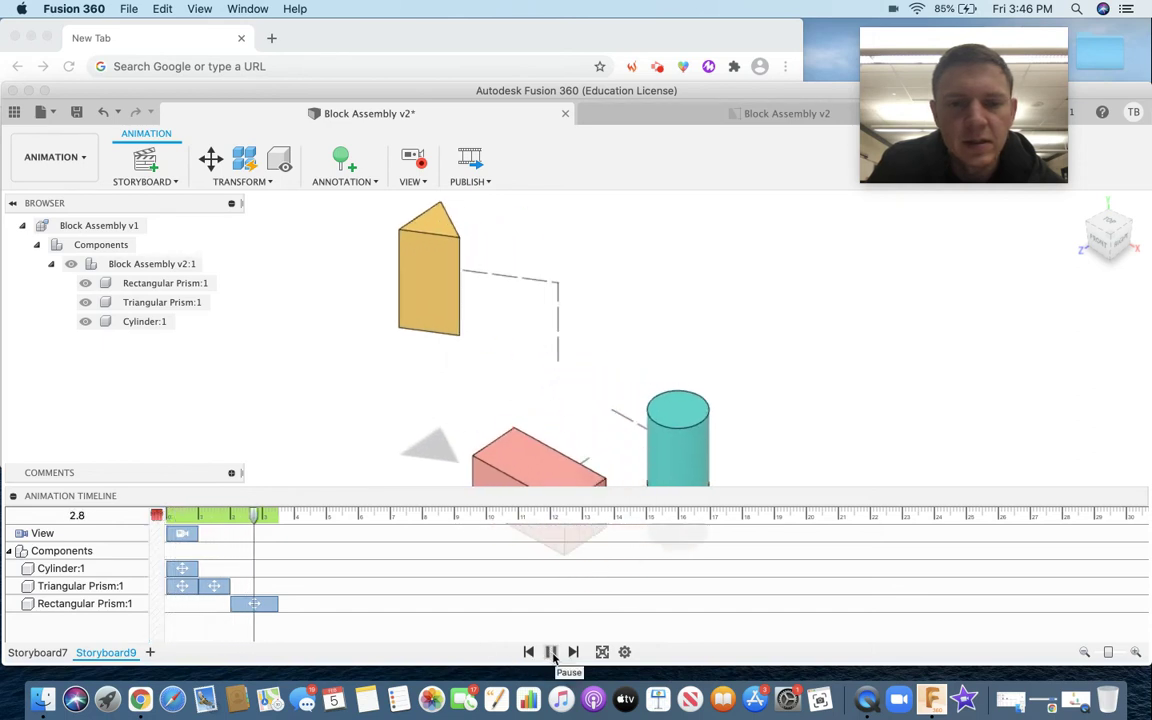
click(551, 652)
Step: Shift the rectangular prism's move to start at 3 seconds and the triangular prism's two moves to start at 1 second
drag(265, 602, 295, 605)
drag(203, 586, 287, 605)
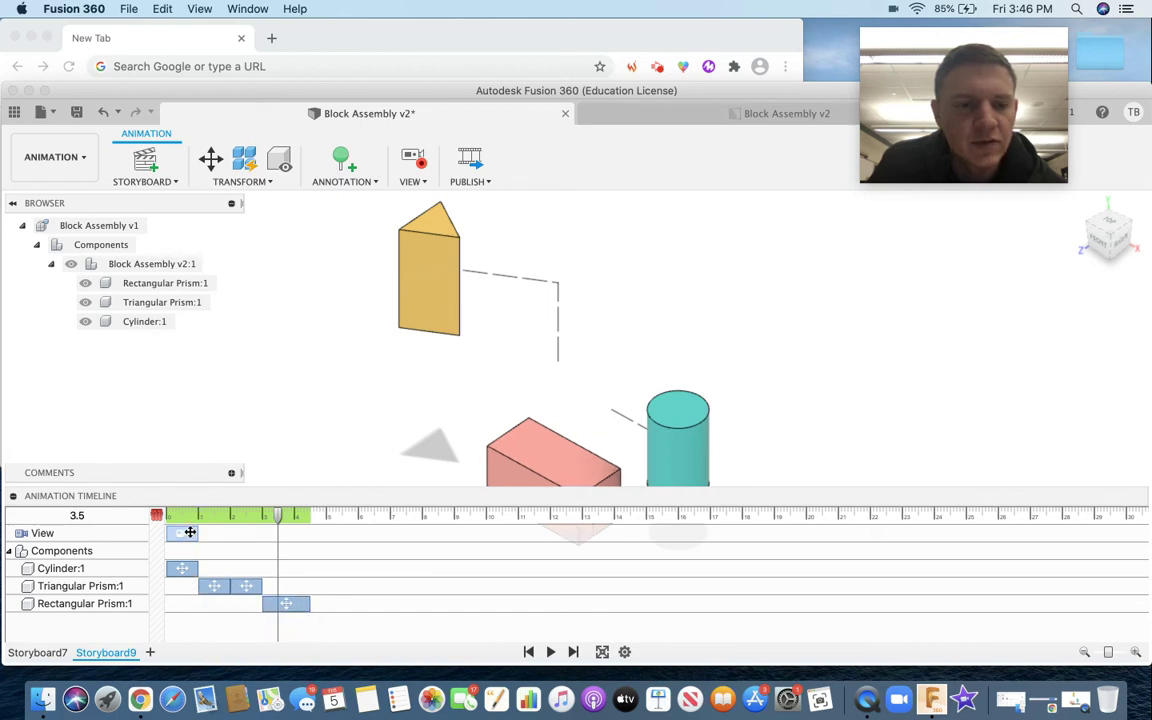
Step: Extend the view action on the timeline to end at 3.5 seconds, and play the storyboard from the start
drag(195, 533, 275, 537)
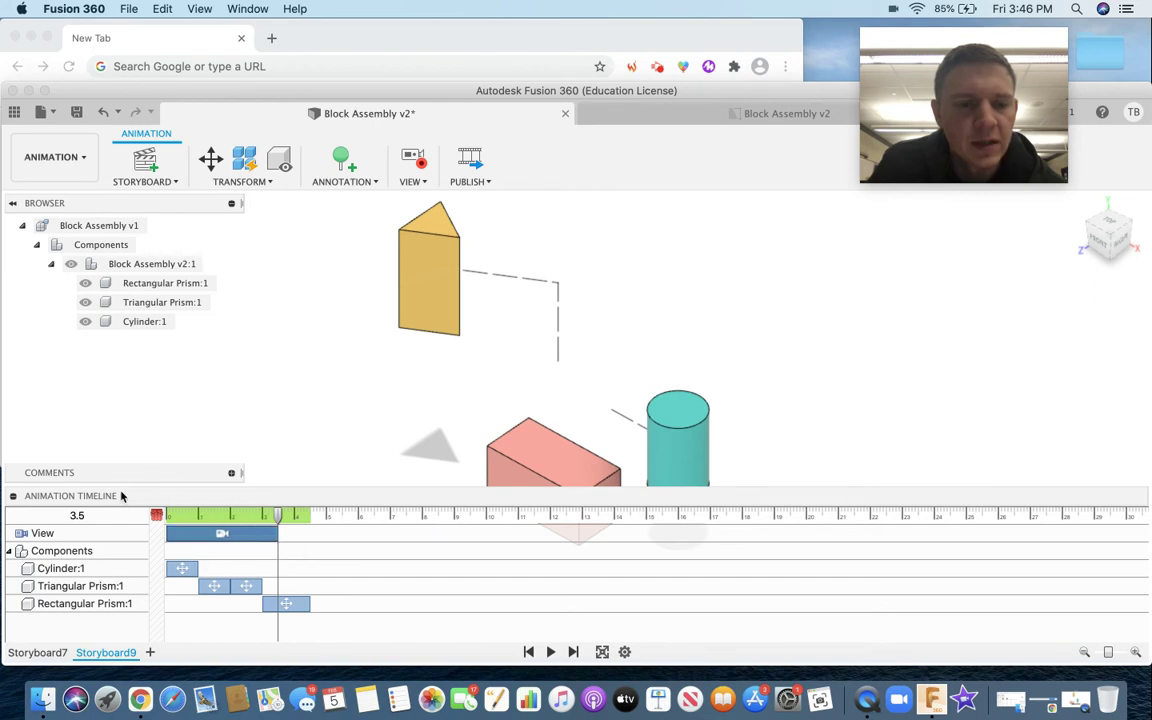
click(214, 558)
click(214, 558)
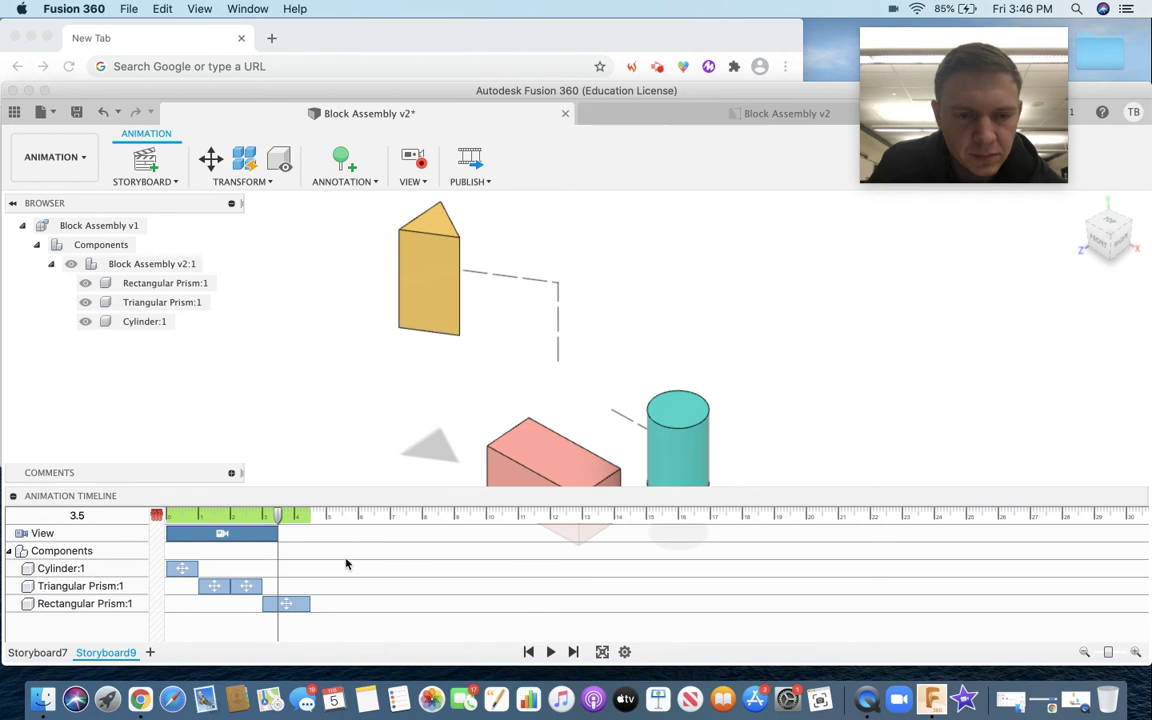
click(150, 515)
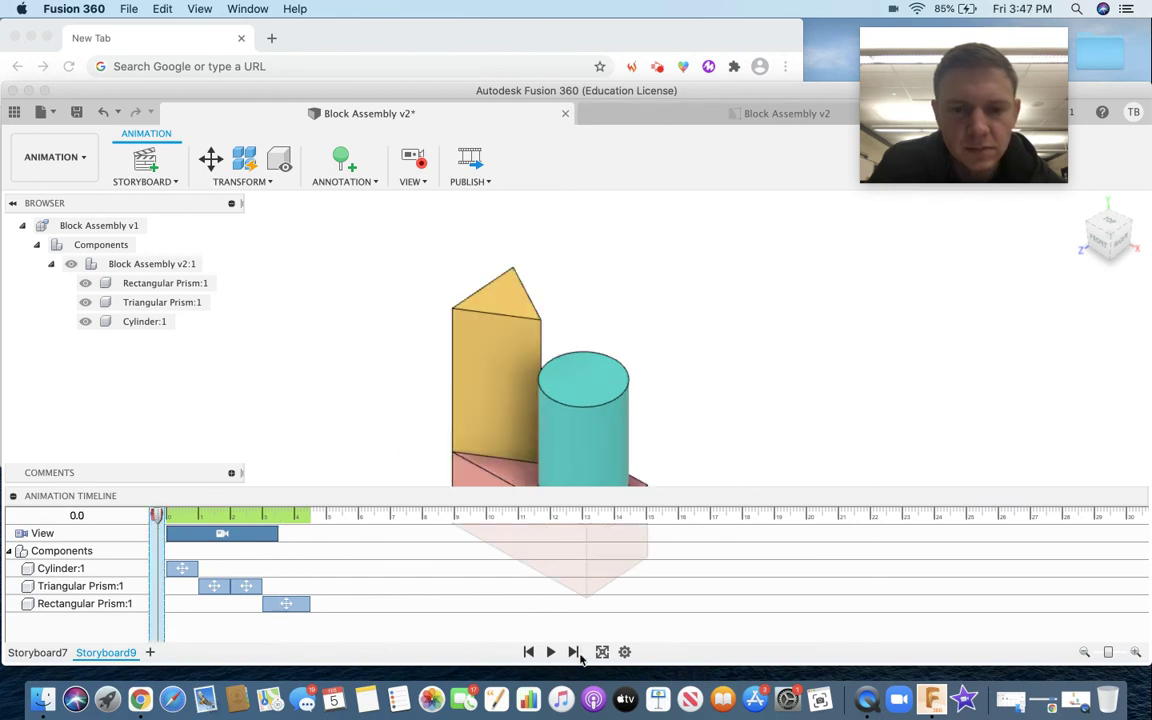
click(550, 652)
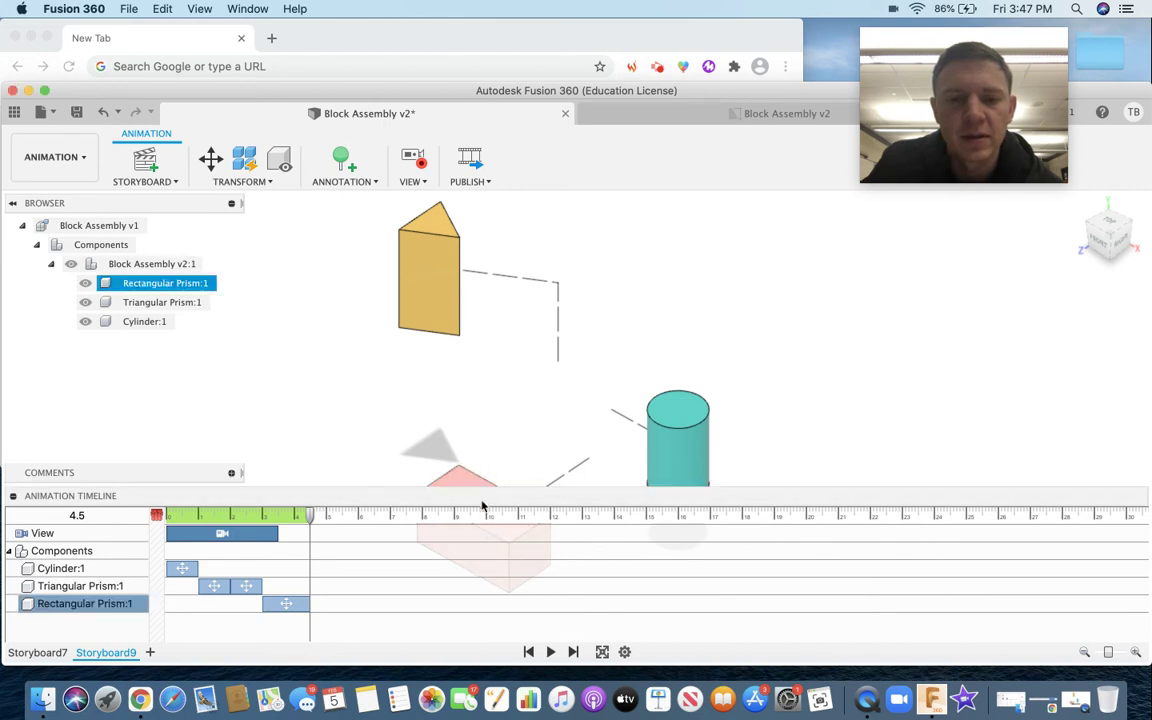
Step: Record a closer view of the model at 4.5 seconds as an additional view action, and play the storyboard from the start
scroll(480, 475, up, 3)
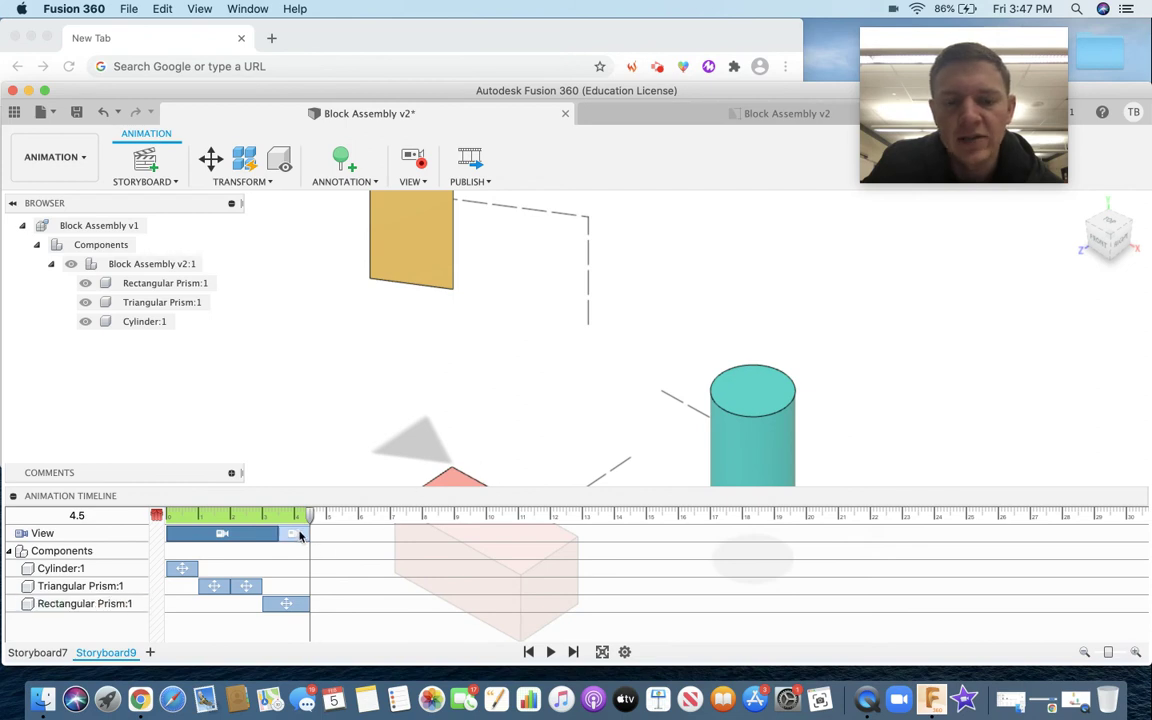
click(158, 515)
click(550, 651)
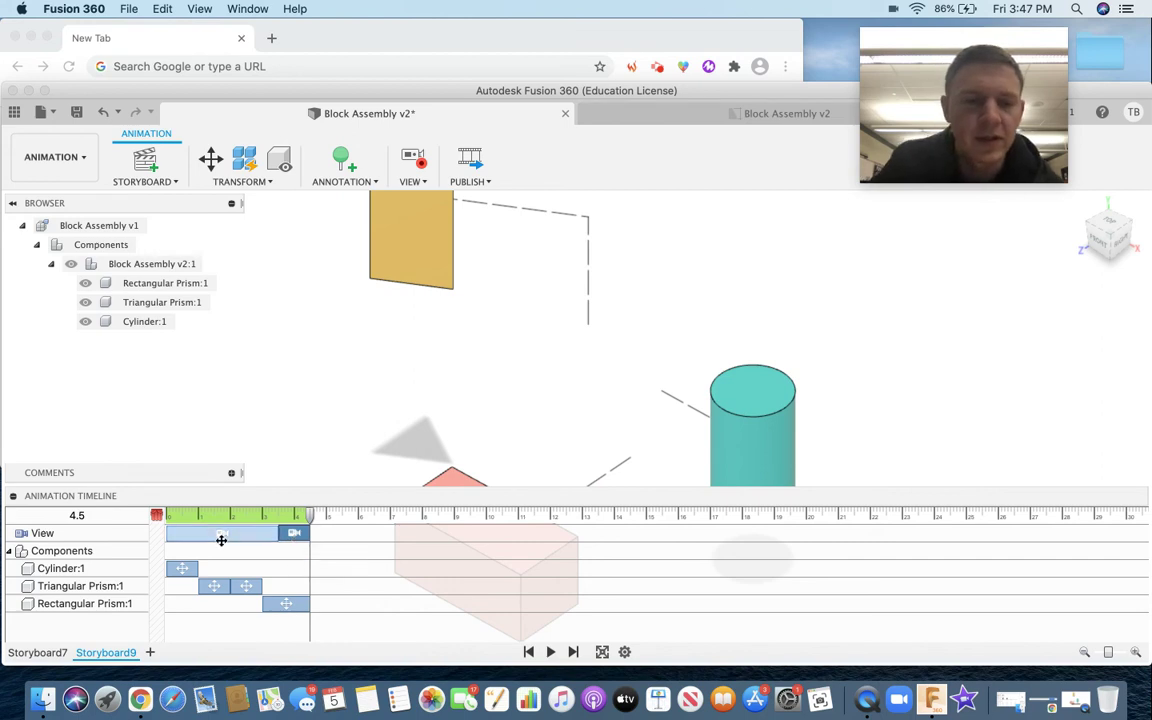
Step: Delete the second view action from the animation timeline
right_click(300, 532)
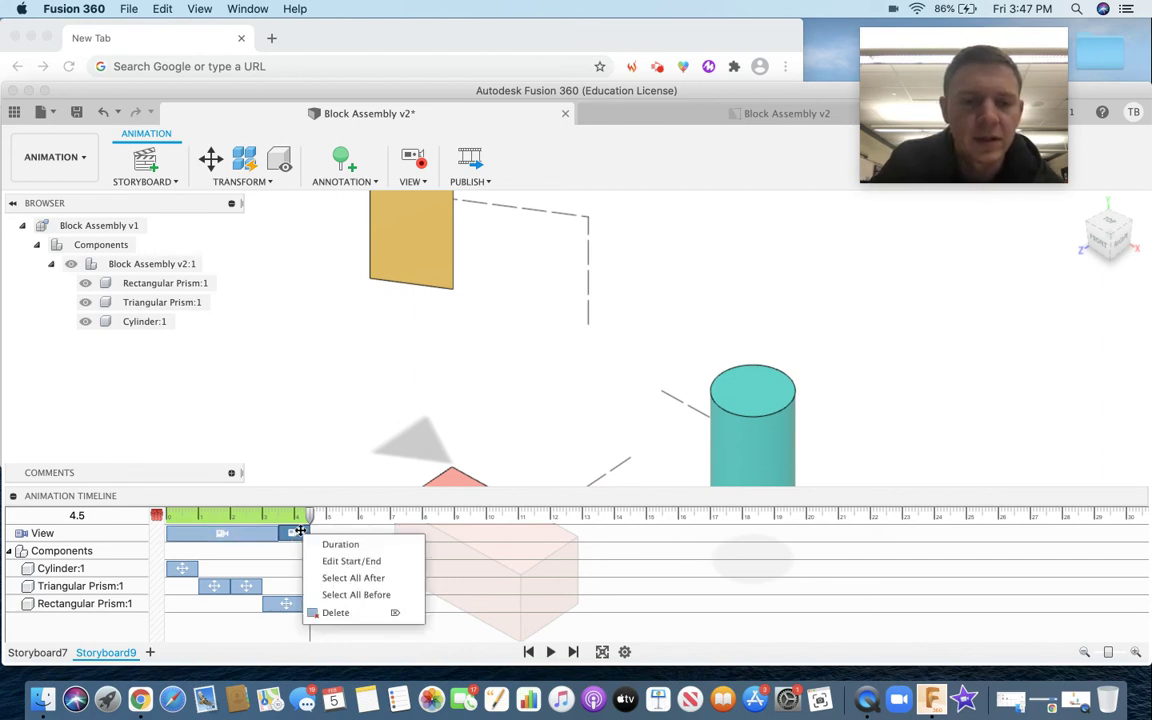
click(341, 607)
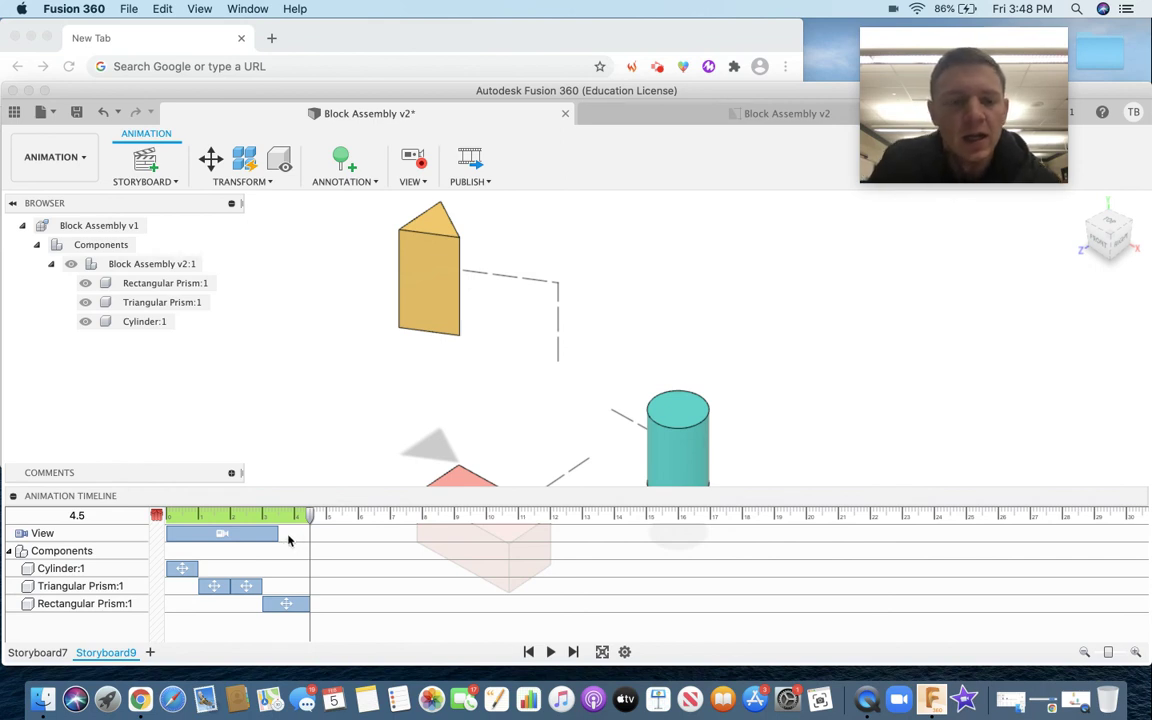
click(464, 485)
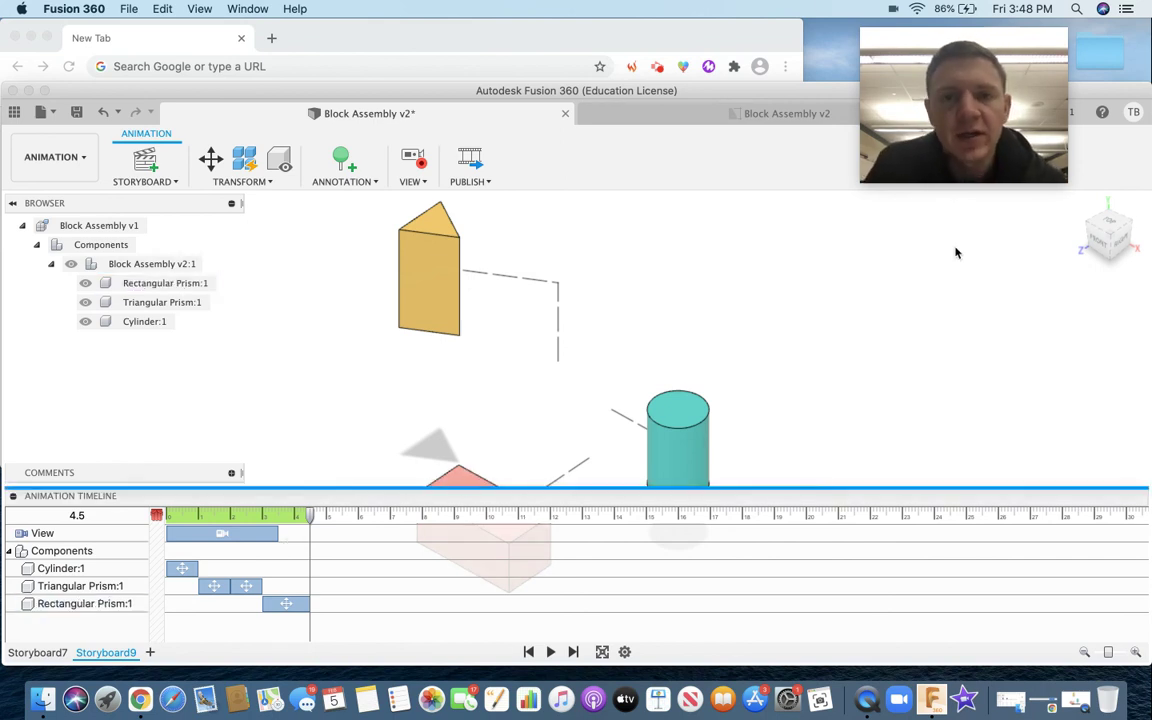
Step: Start publishing a video with the scope set to Current Storyboard, proceed to the save settings and close them without saving
click(470, 168)
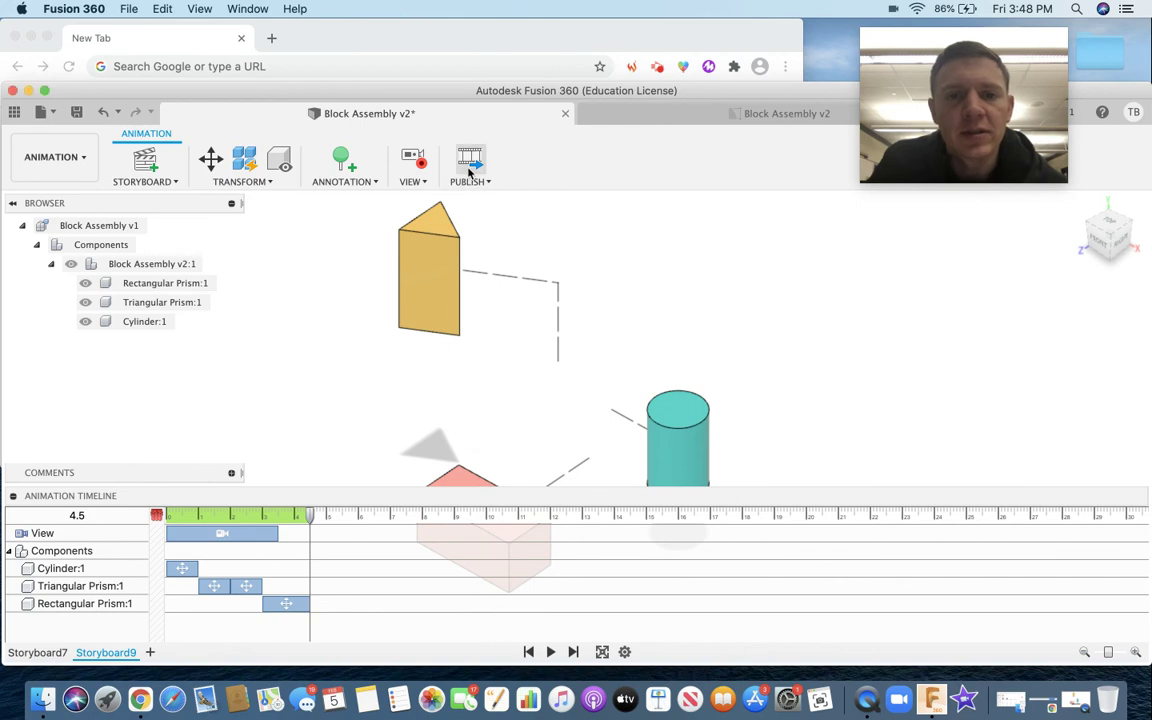
click(602, 271)
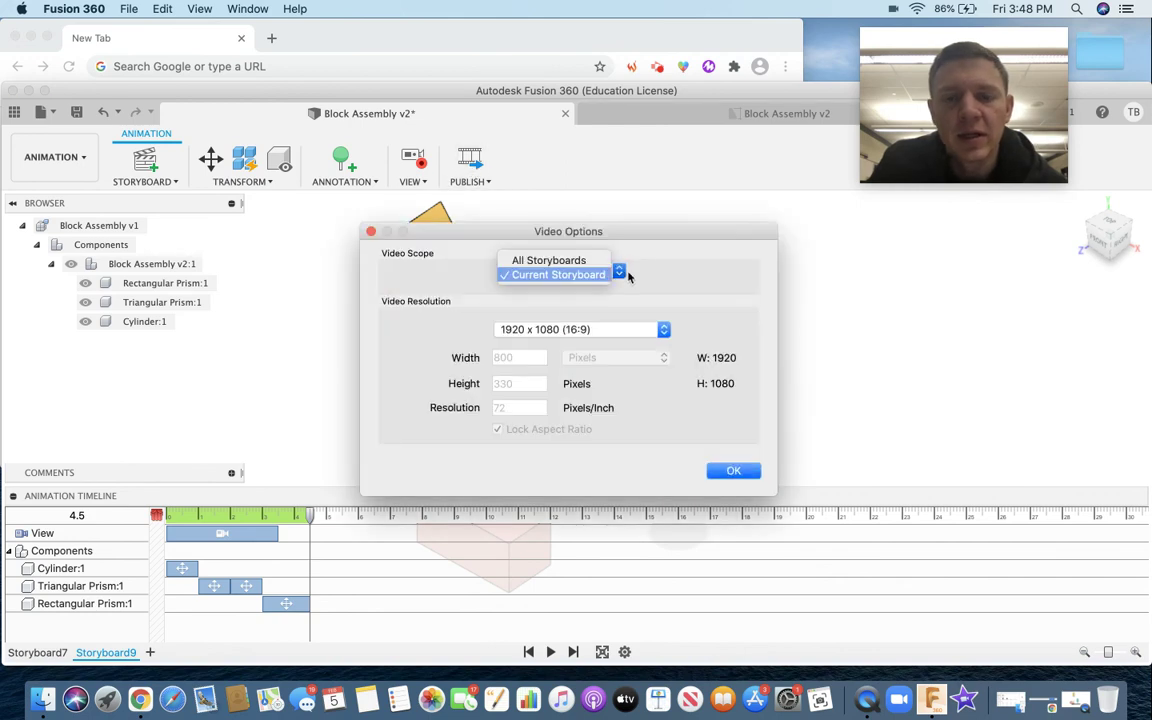
click(568, 275)
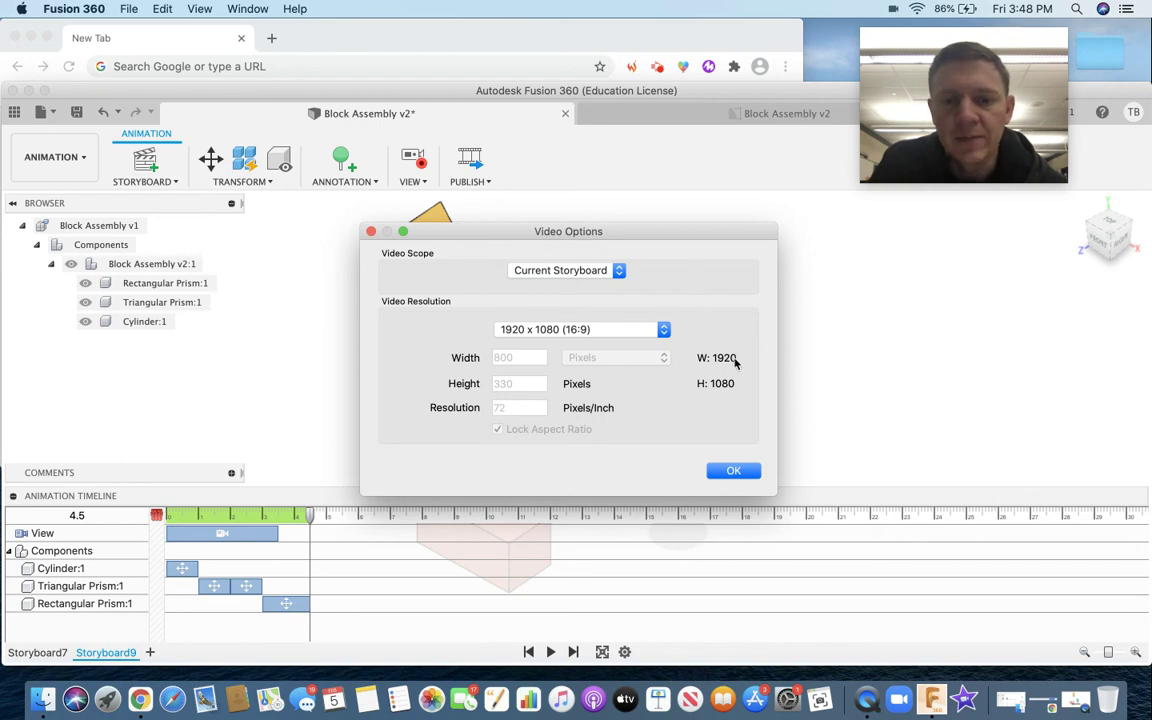
click(740, 472)
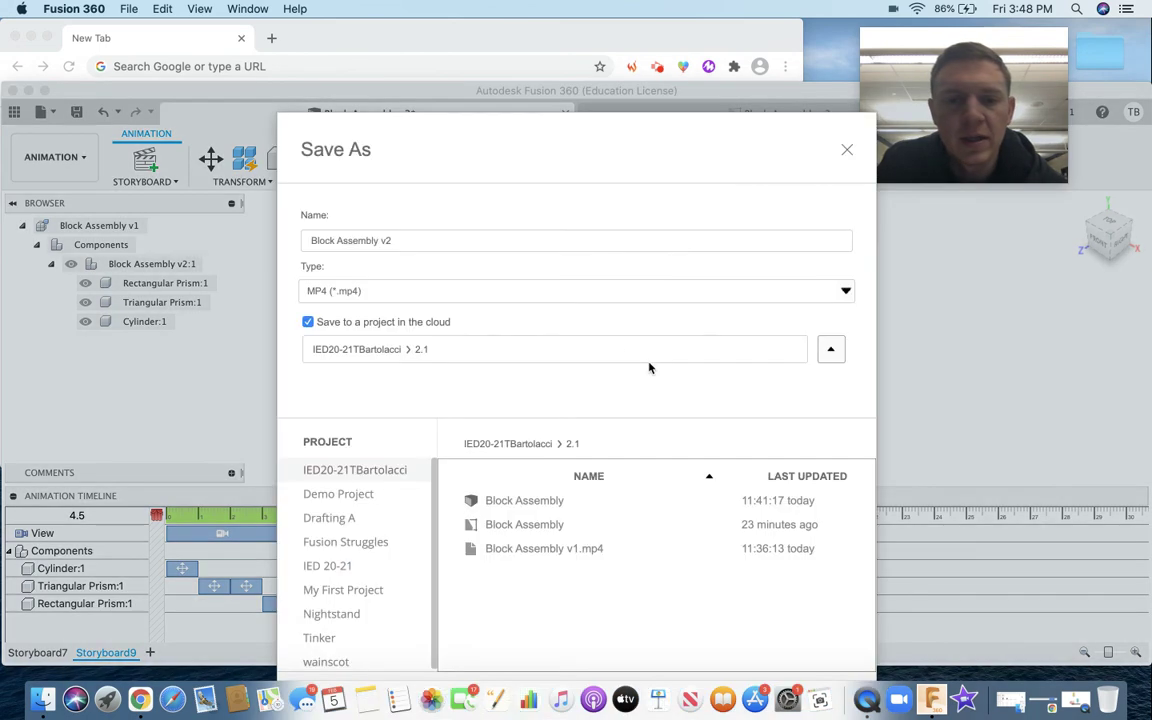
click(846, 151)
Step: Start publishing the storyboard video again at 1920 x 1080 (16:9) and proceed to the save settings
click(466, 160)
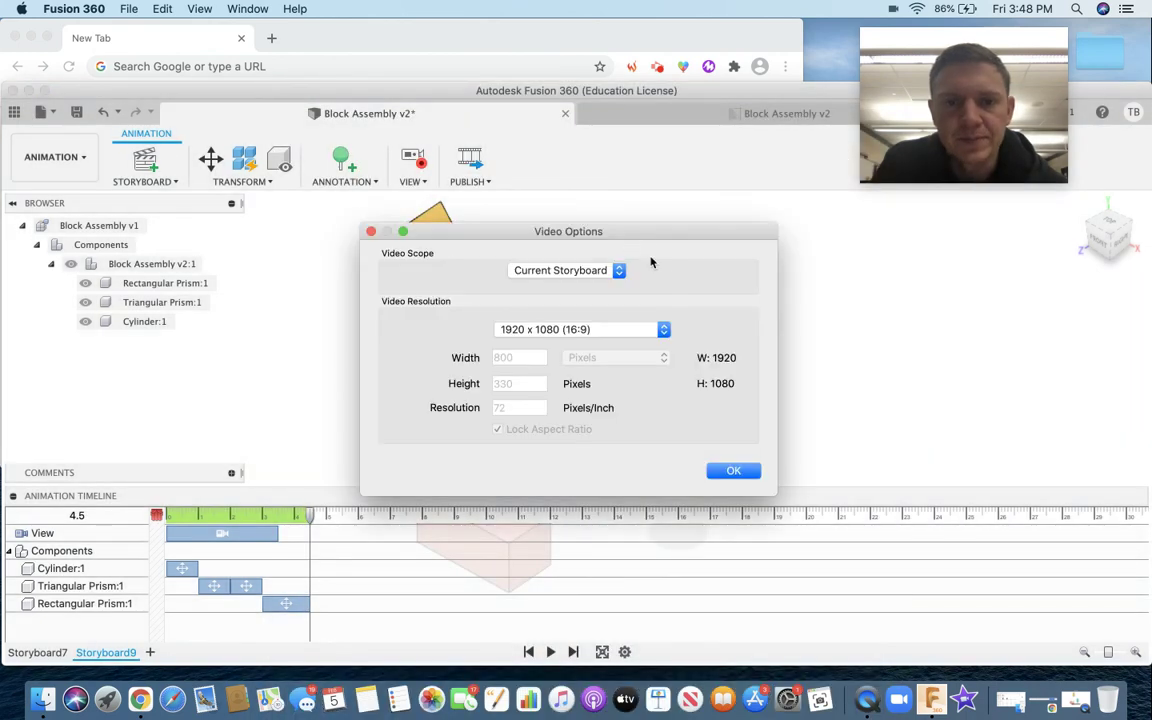
click(662, 331)
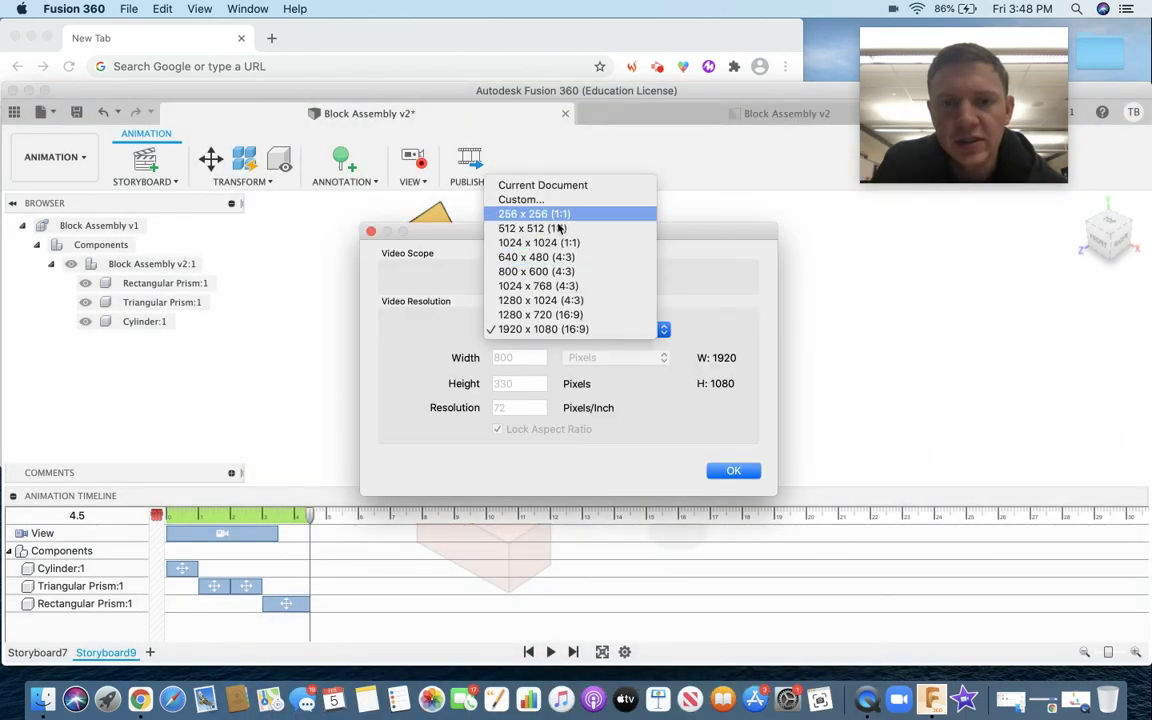
click(549, 330)
click(728, 472)
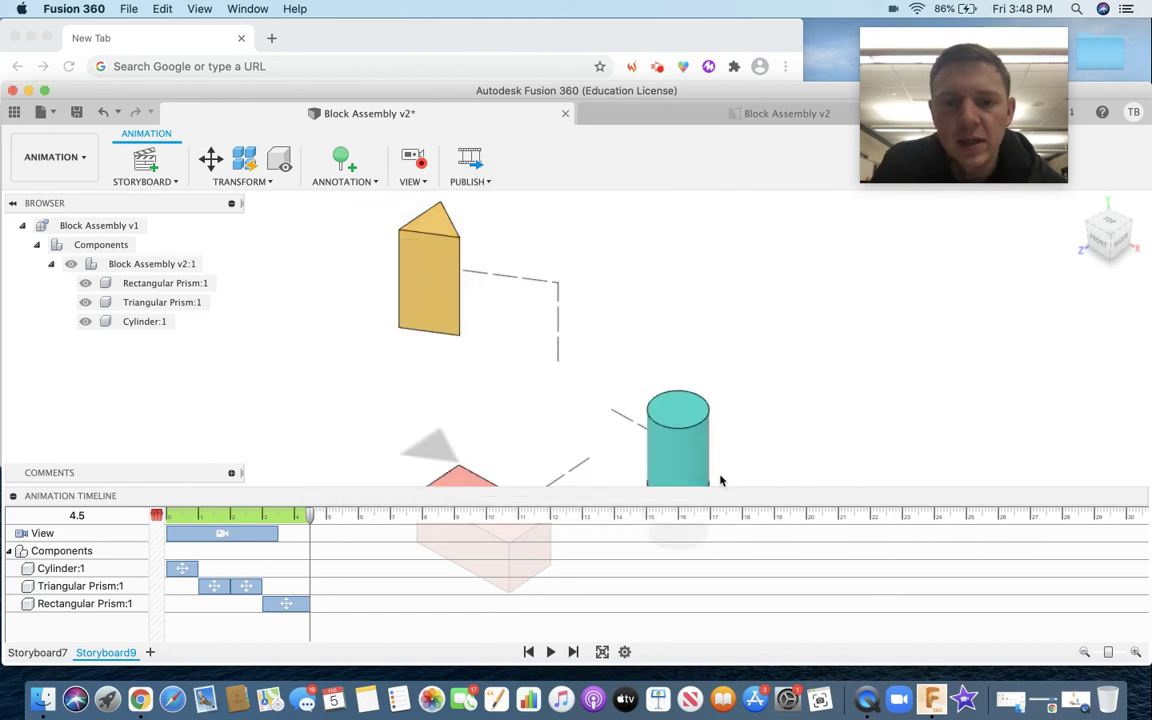
Step: Examine the MP4 video's name, cloud project and computer save options, and close the save settings without saving
drag(658, 135, 643, 44)
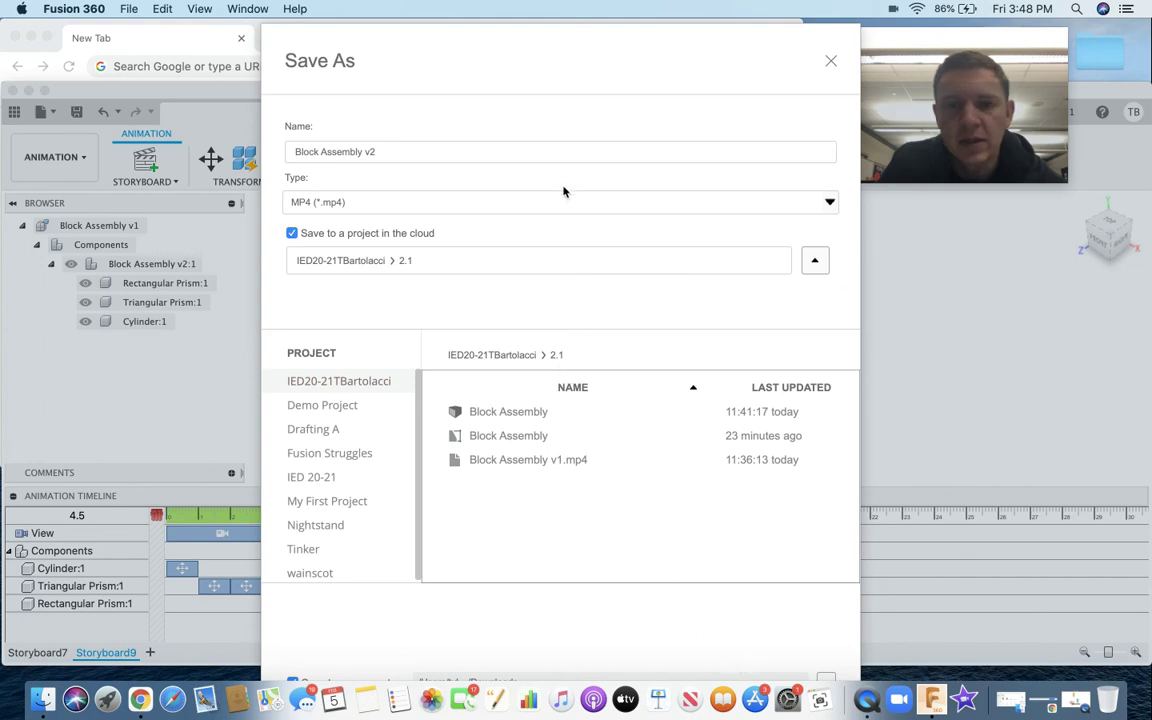
drag(533, 56, 536, 6)
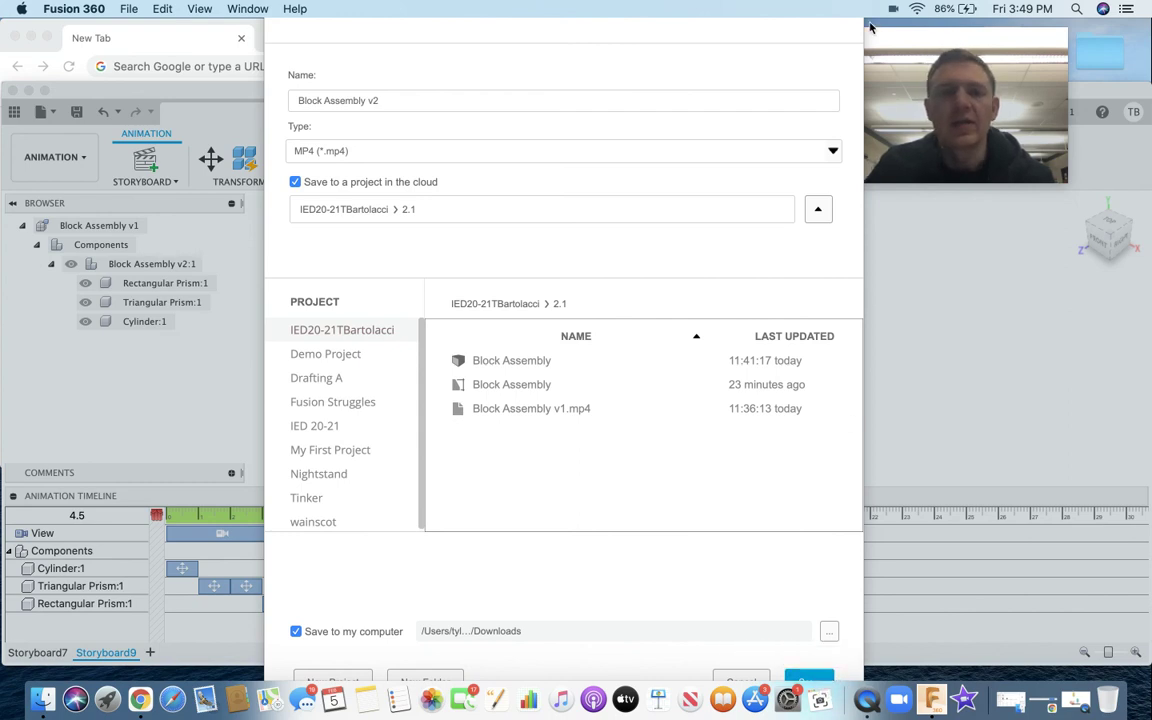
drag(640, 41, 649, 67)
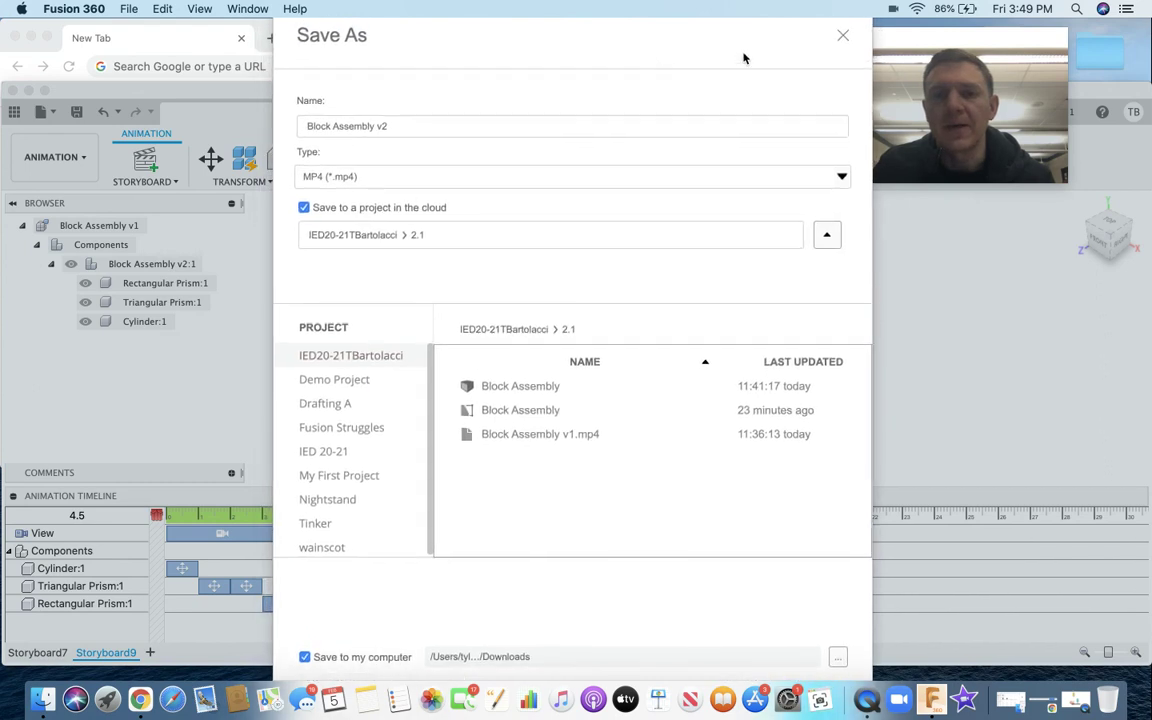
click(842, 36)
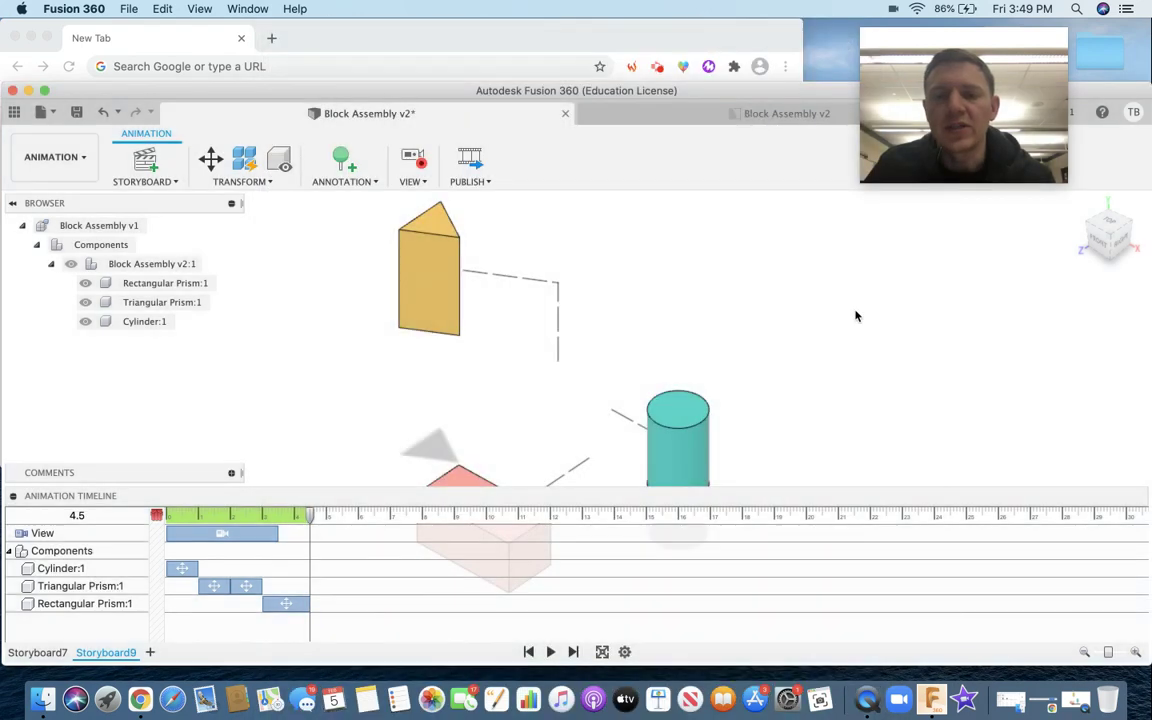
click(447, 30)
click(657, 66)
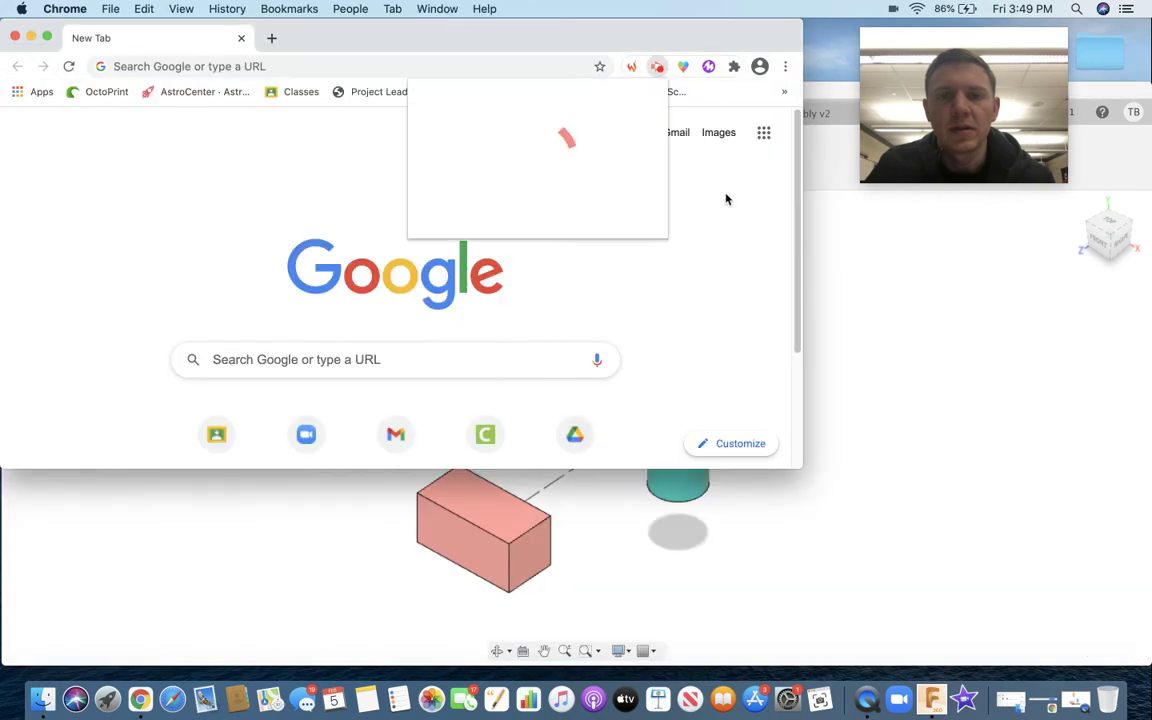